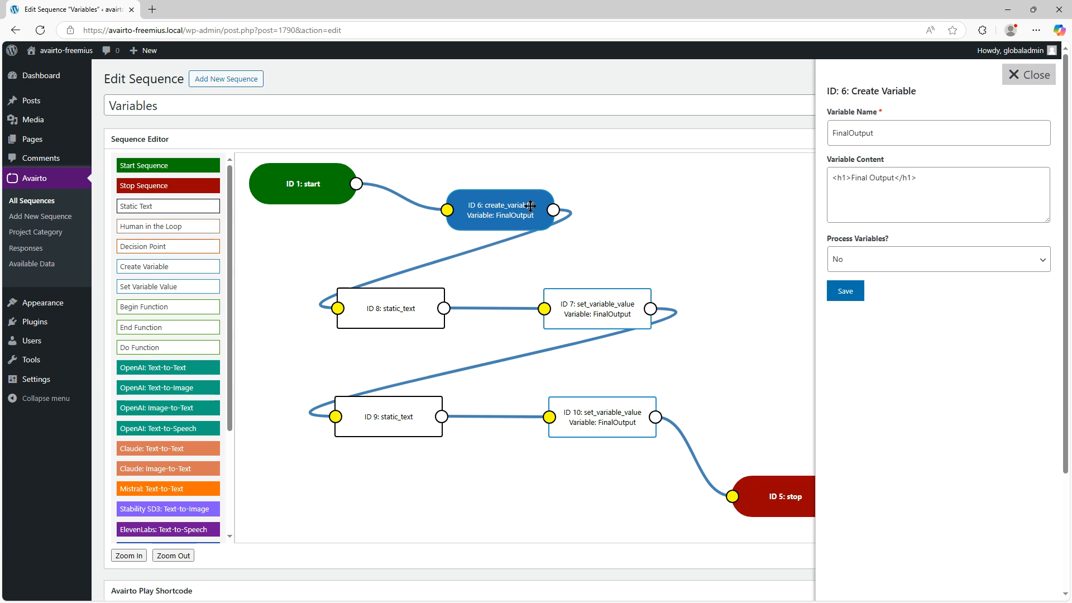
Review the variable name, content and processing setting of create_variable node 6, closing its settings when done
click(889, 137)
click(1030, 75)
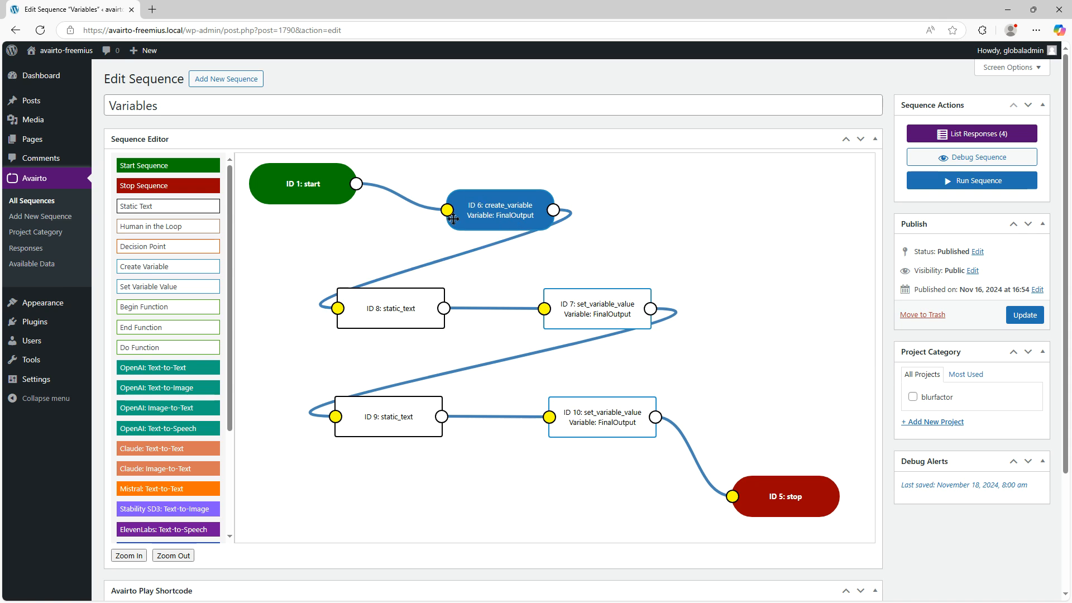
click(494, 206)
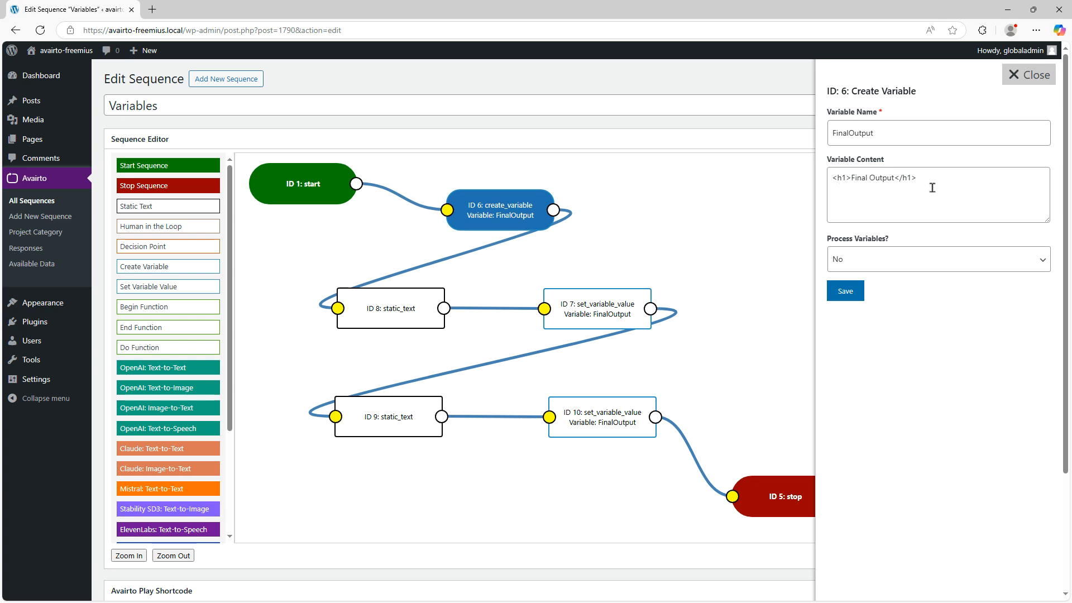
click(1029, 75)
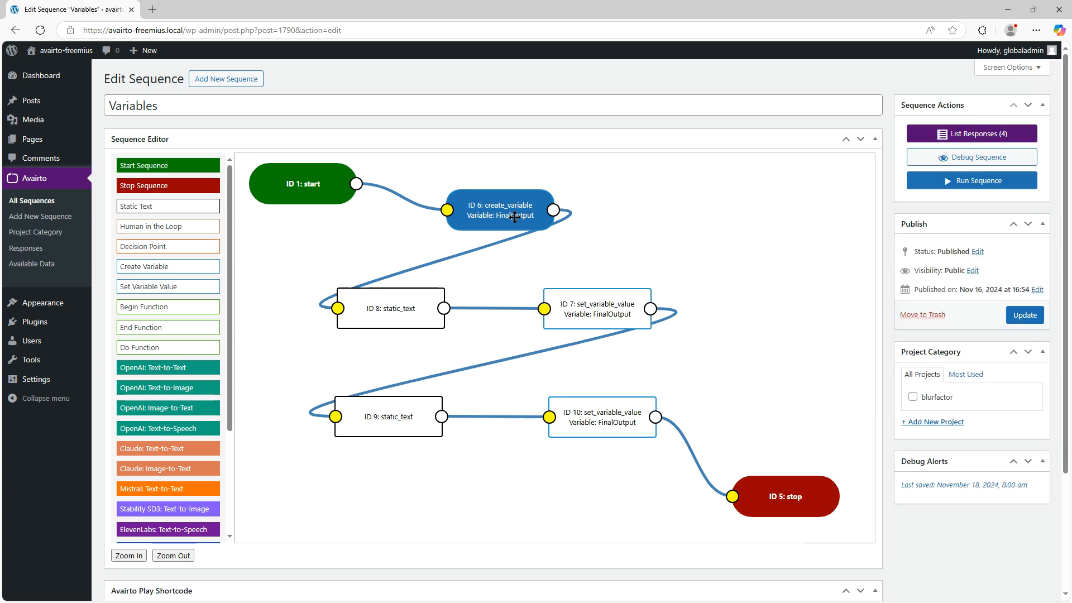
Review the full static text of node 8, enlarging its text area to read it
click(409, 297)
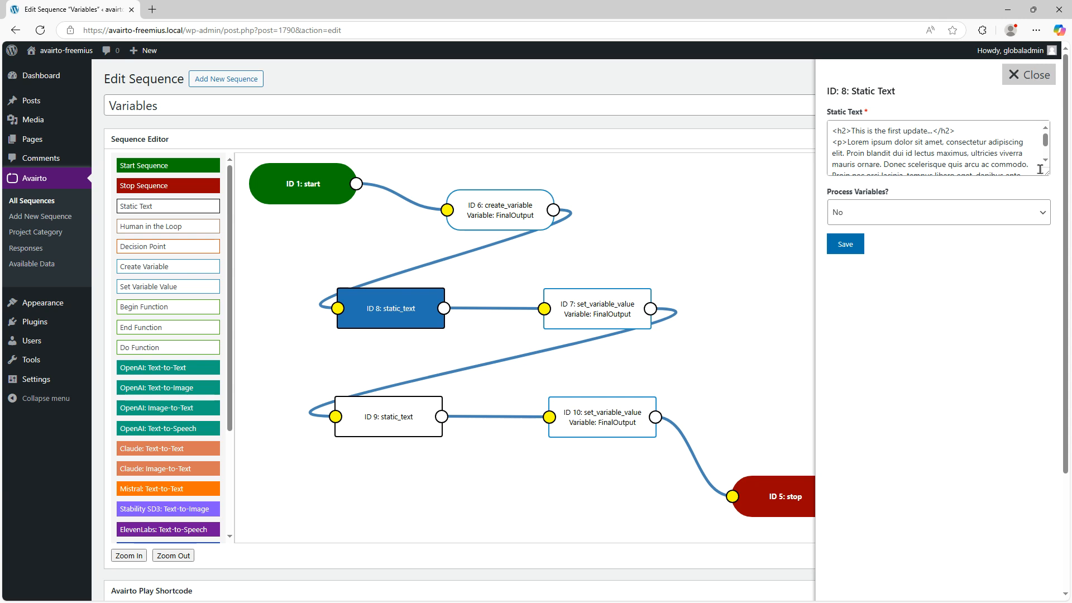
drag(1046, 175, 1045, 258)
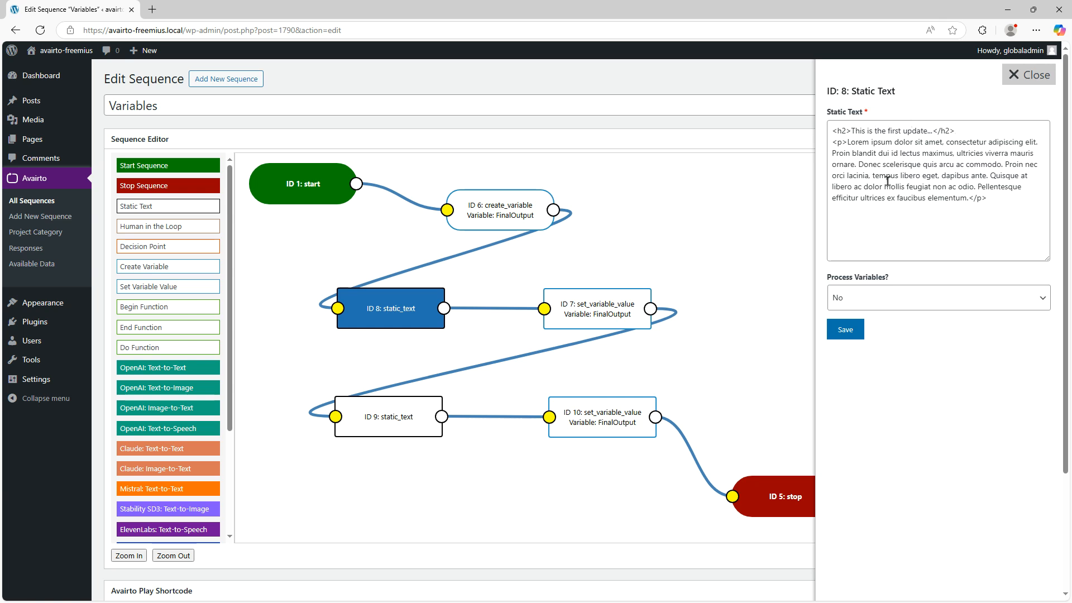
click(1025, 79)
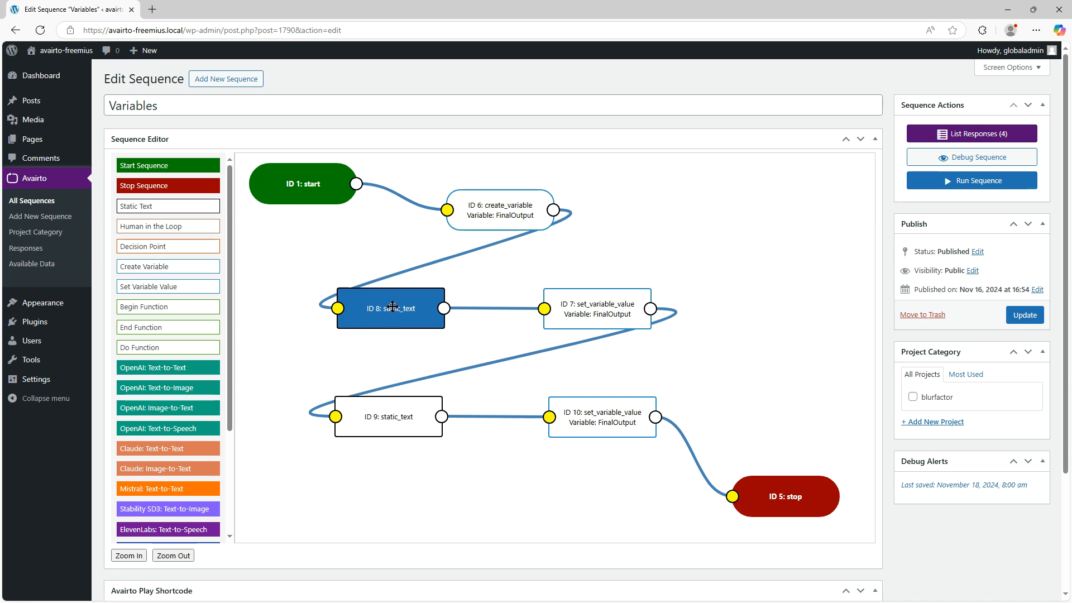
Review the variable name, update type options and updated content of set_variable_value node 7, keeping Append as the update type
click(589, 309)
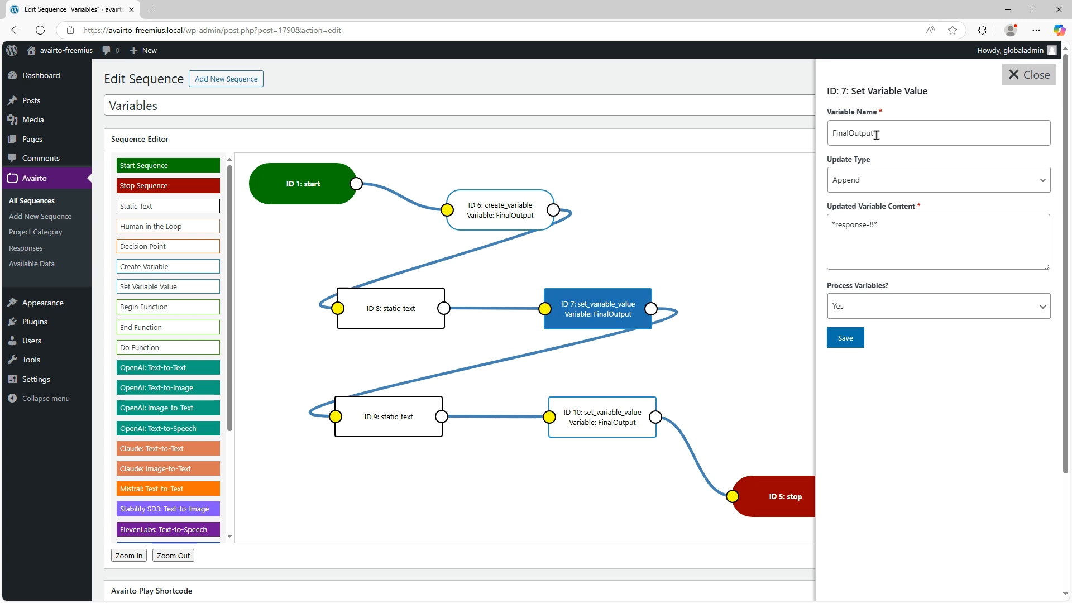
click(950, 187)
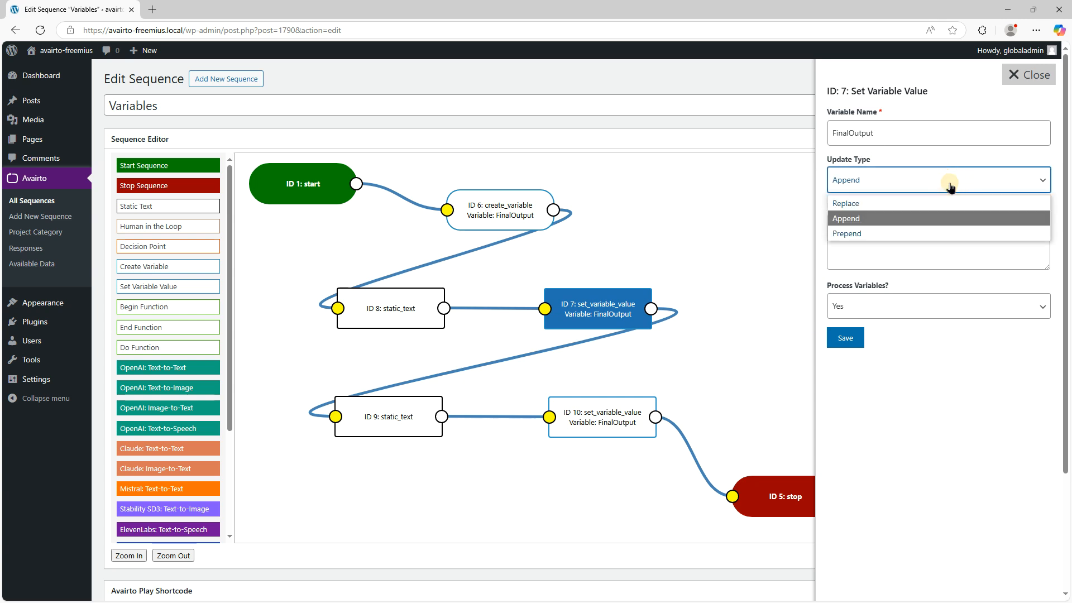
click(930, 223)
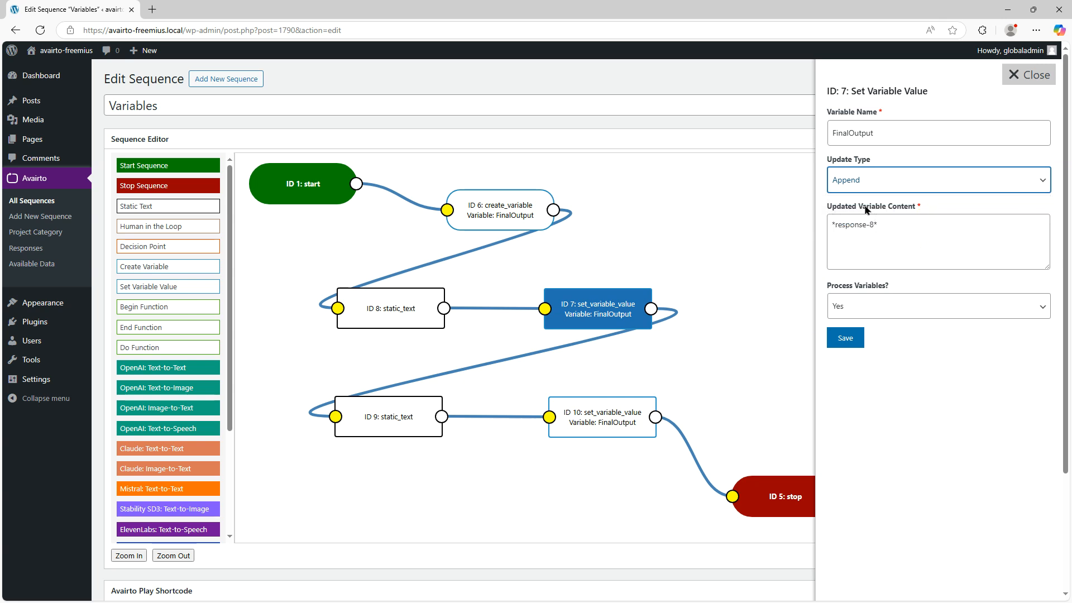
click(886, 226)
drag(834, 224, 882, 247)
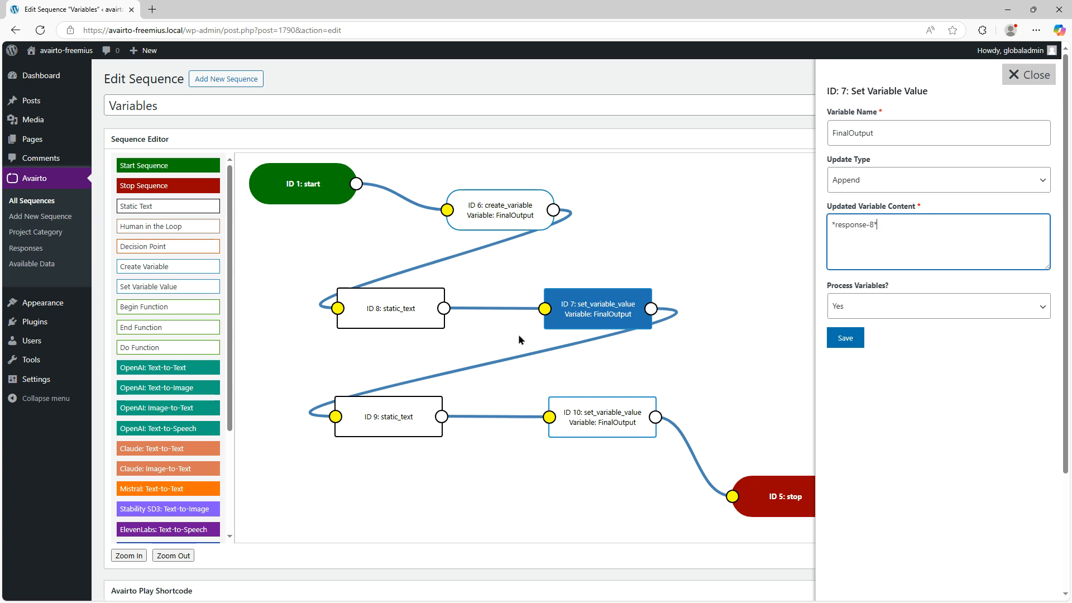
Check which prompt and response references static_text node 8 offers for copying, and close node 7's settings
click(398, 318)
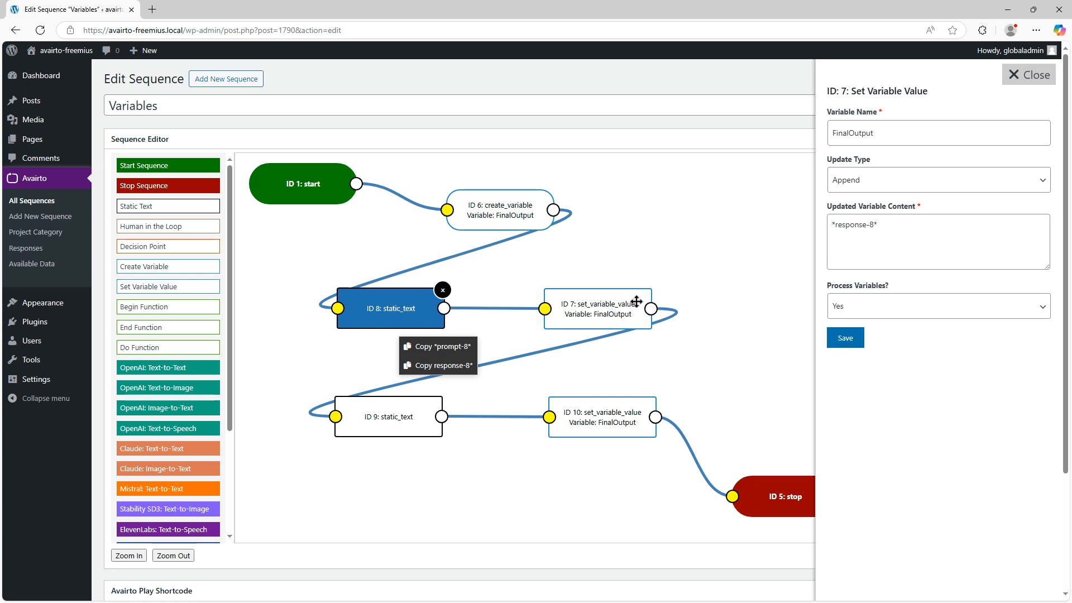
click(915, 231)
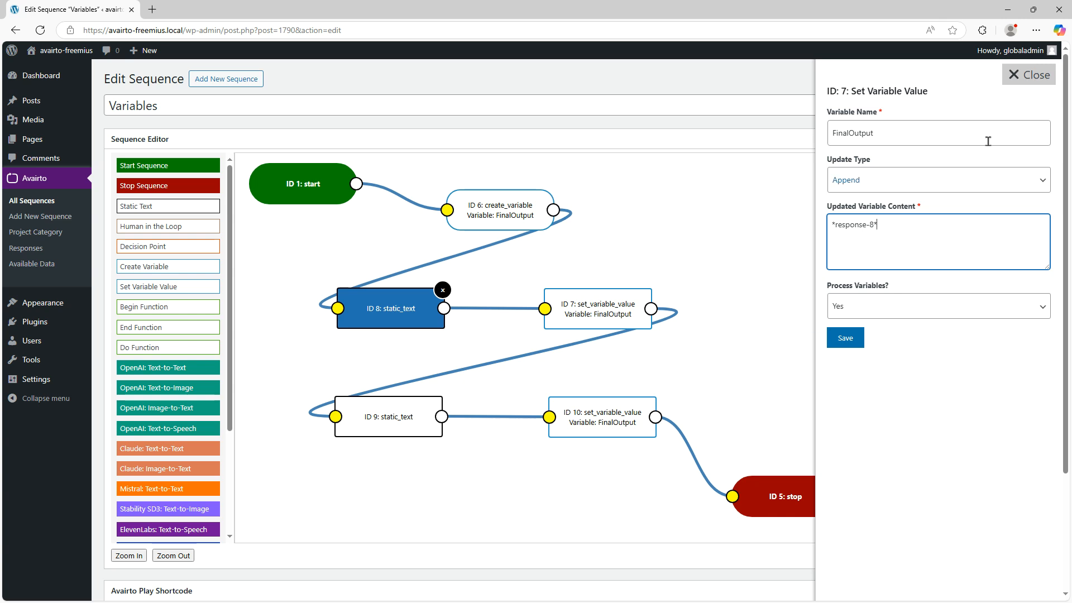
click(1033, 84)
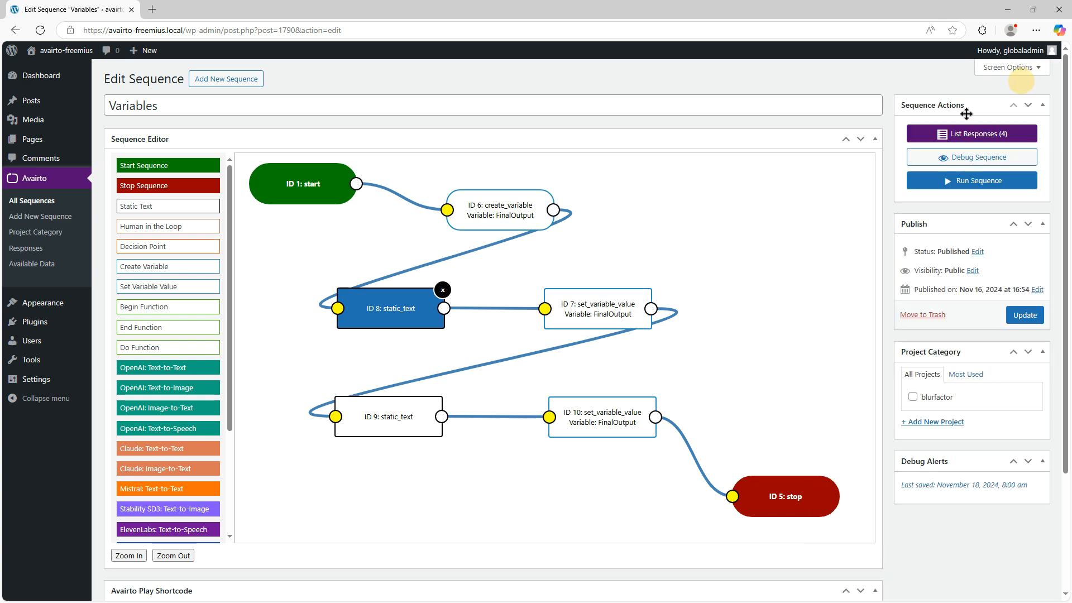
Review the static text of node 9 and close its settings
click(383, 413)
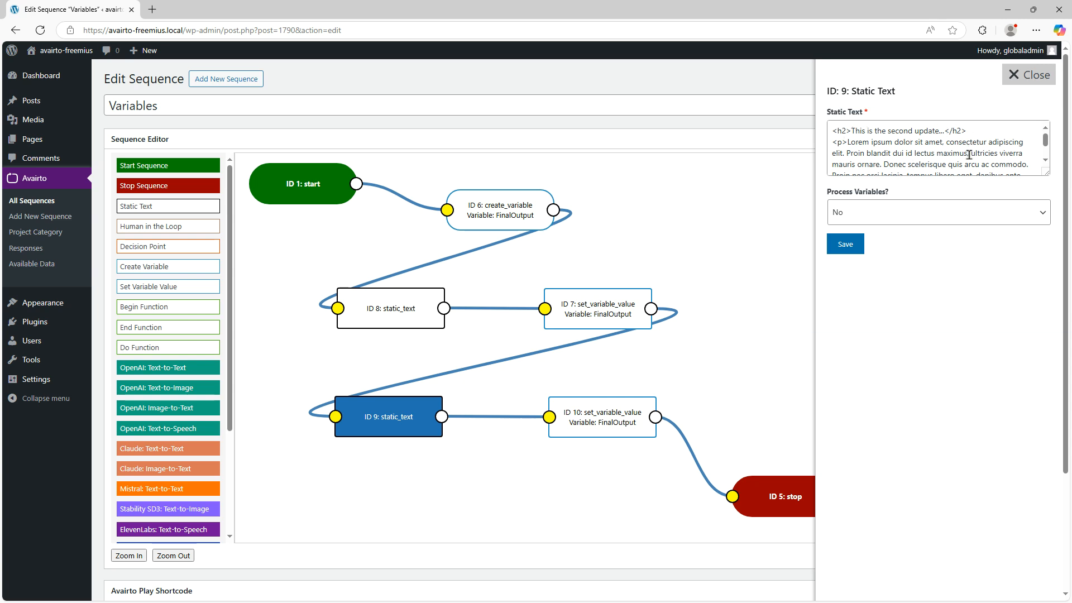
scroll(982, 157, down, 3)
scroll(981, 156, up, 3)
click(1029, 78)
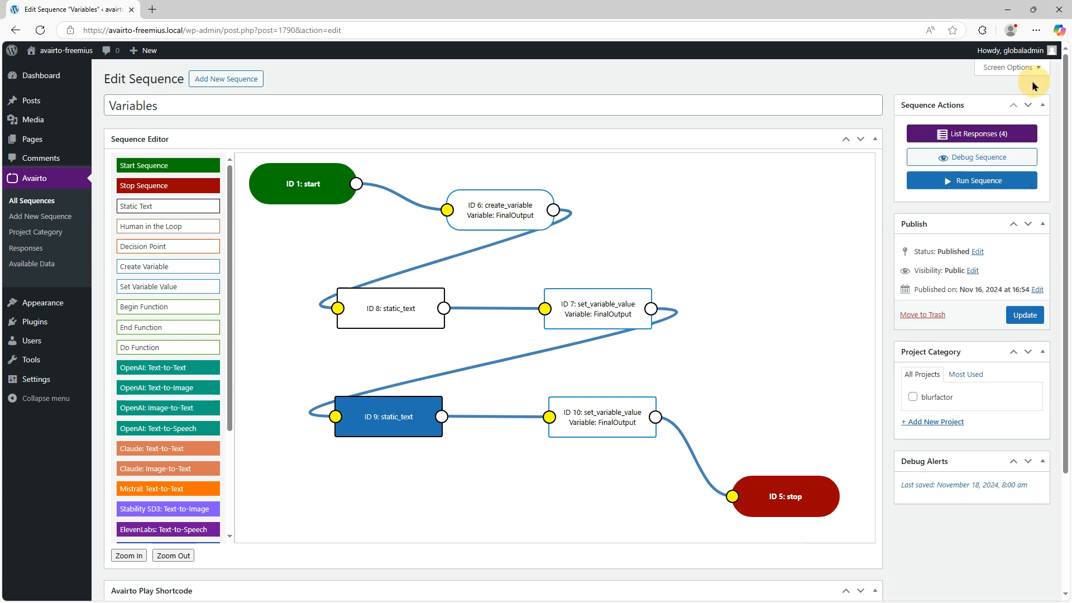
Review the variable name and updated variable content of set_variable_value node 10, leaving the settings as they are
click(602, 415)
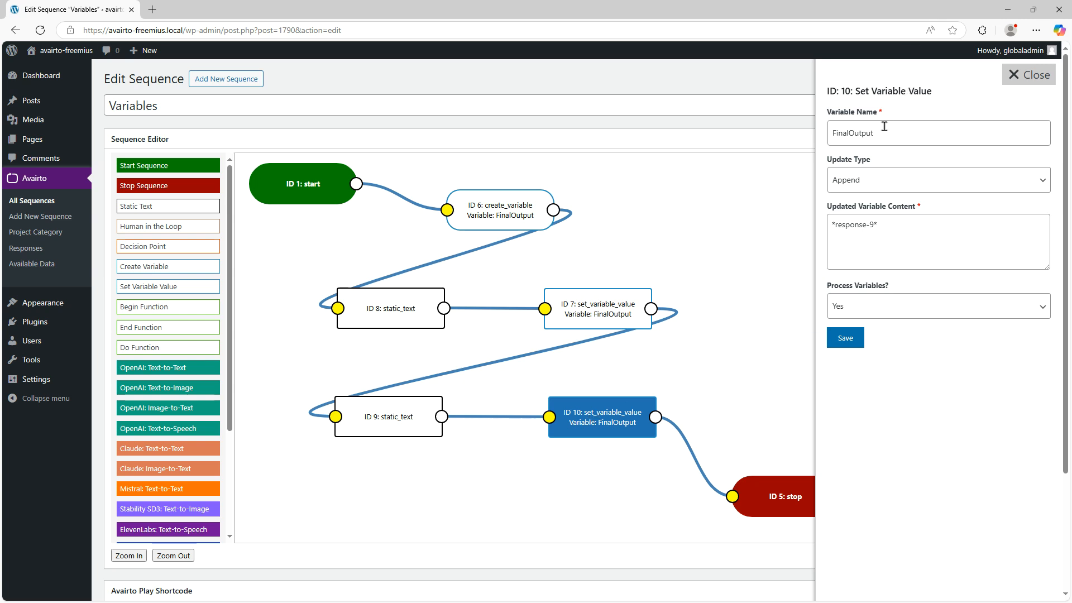
drag(884, 133, 825, 137)
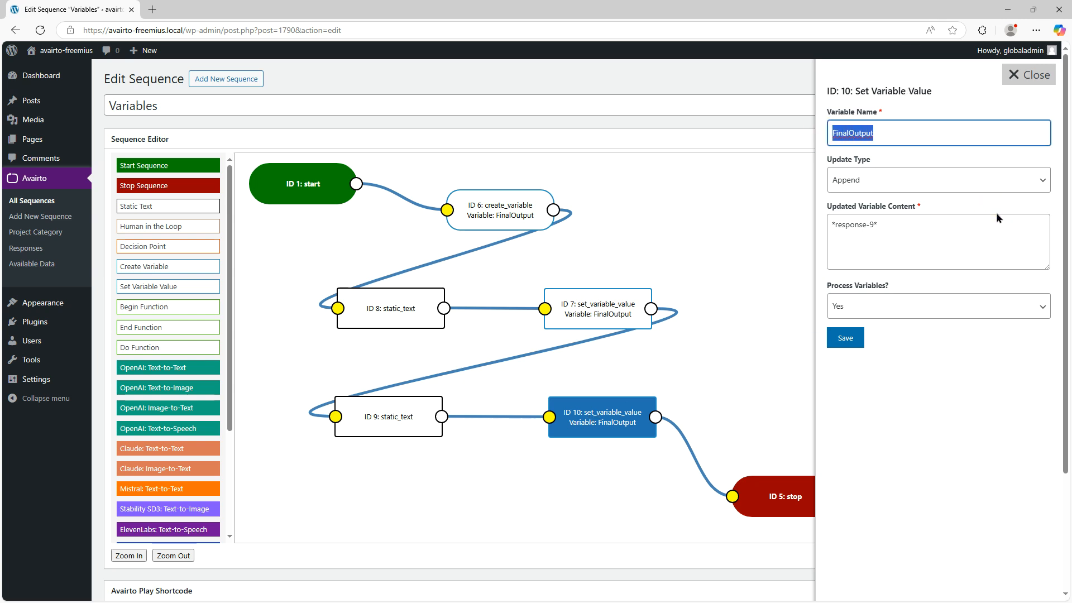
click(965, 229)
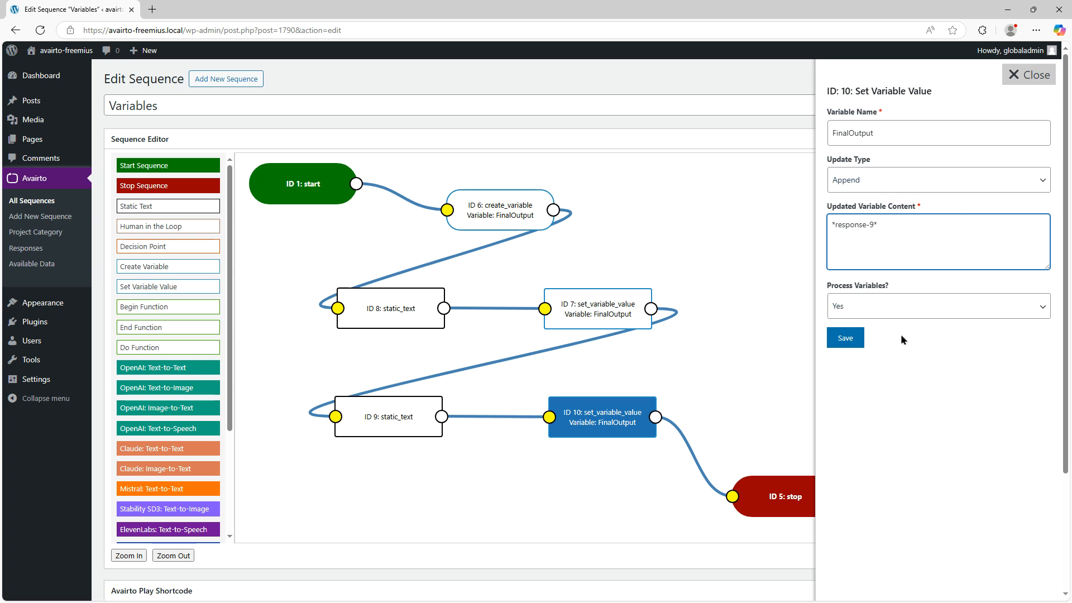
click(1029, 76)
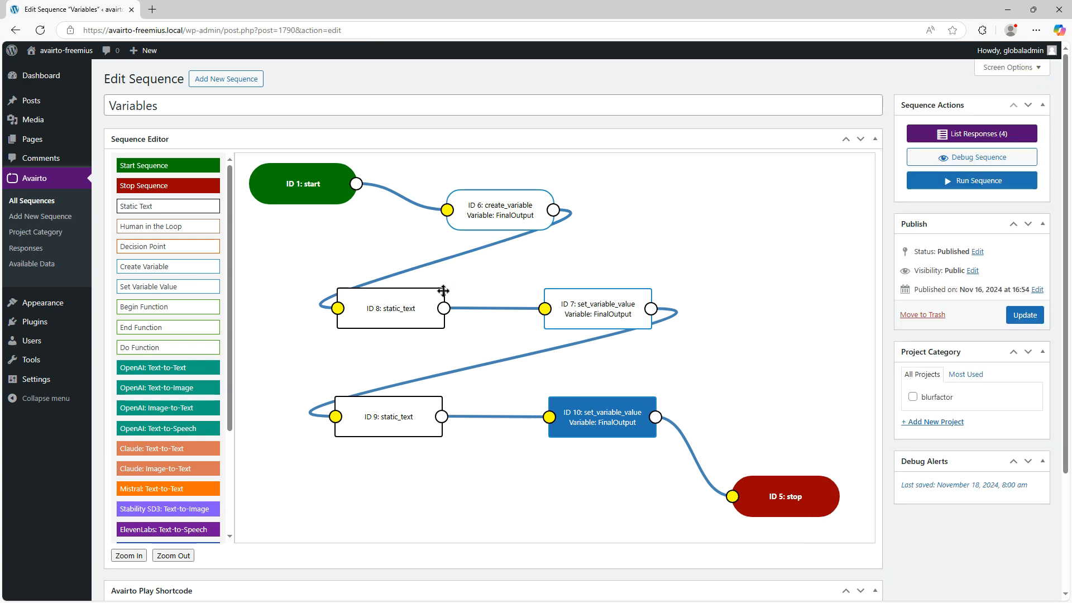
Recheck the settings of create_variable node 6 and the static text of nodes 8 and 9
click(510, 212)
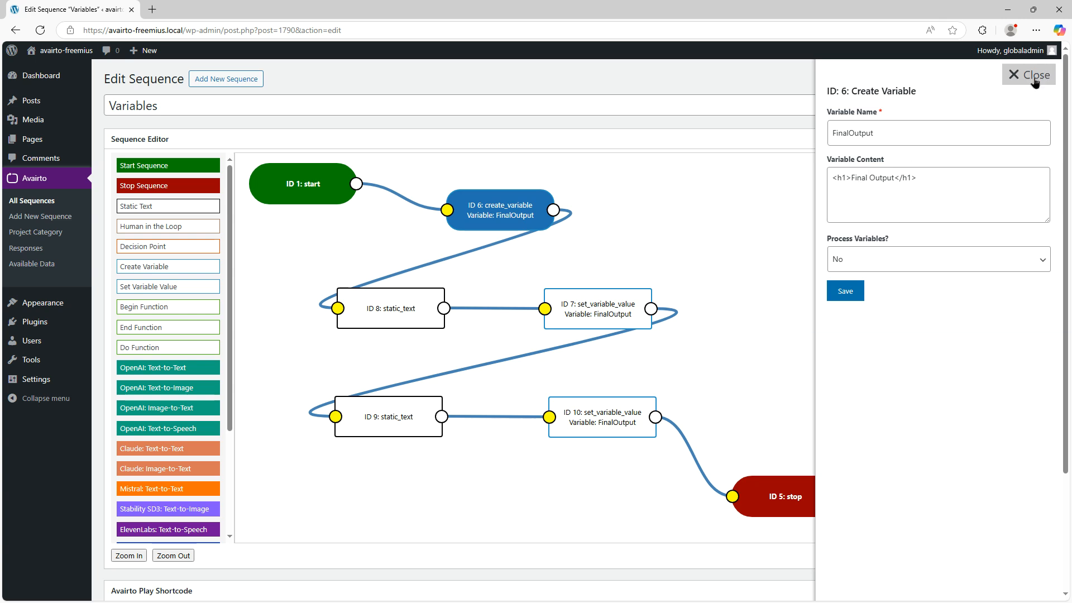
click(1034, 81)
click(412, 301)
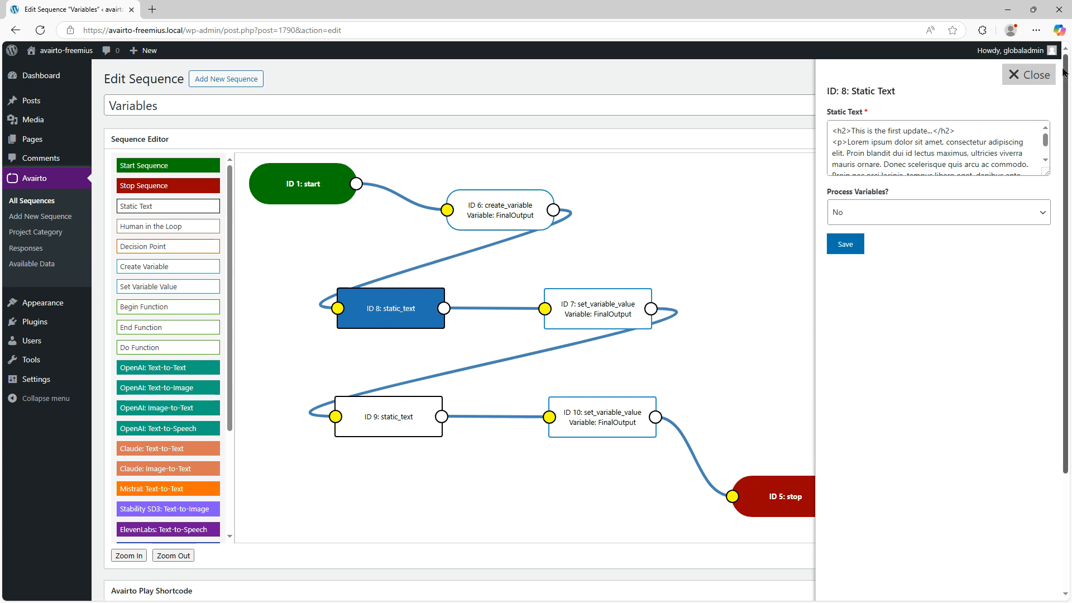
click(1030, 77)
click(394, 413)
click(1031, 78)
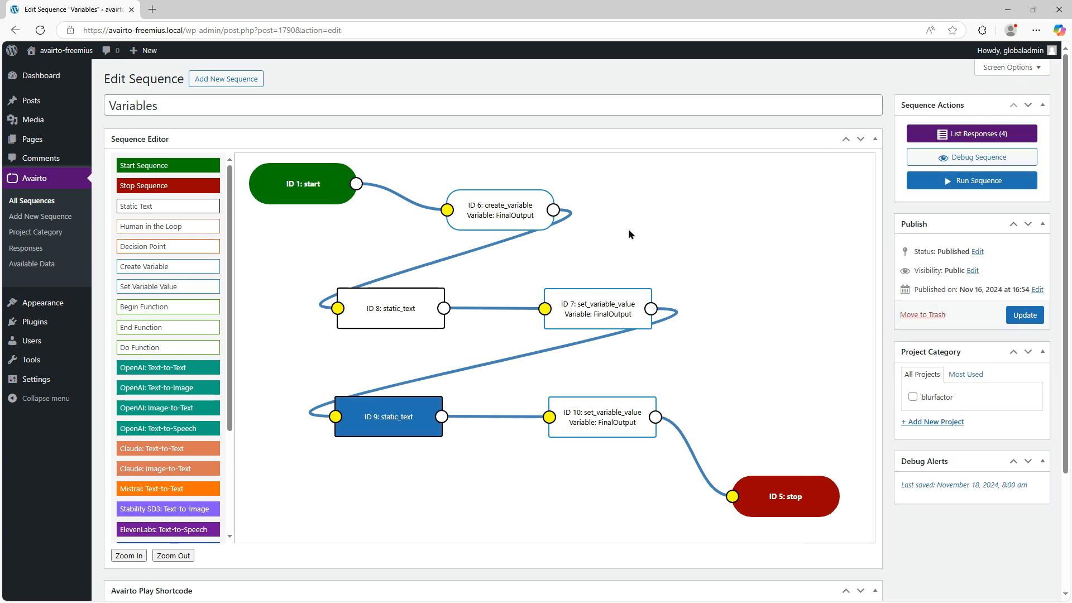
Run the Variables sequence through to its end and open the resulting response
click(979, 180)
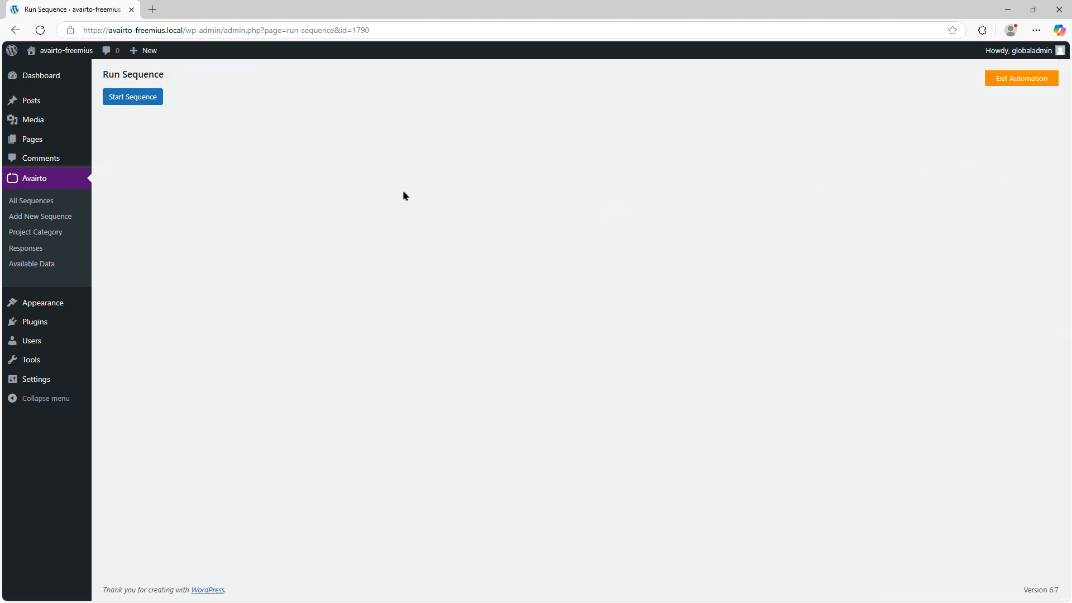
click(143, 96)
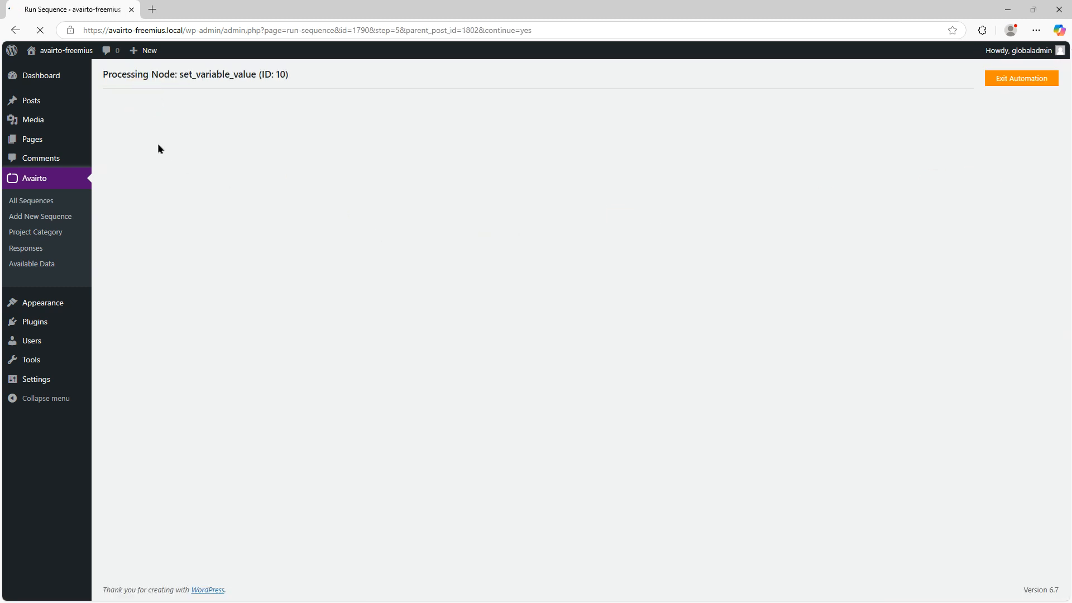
click(122, 117)
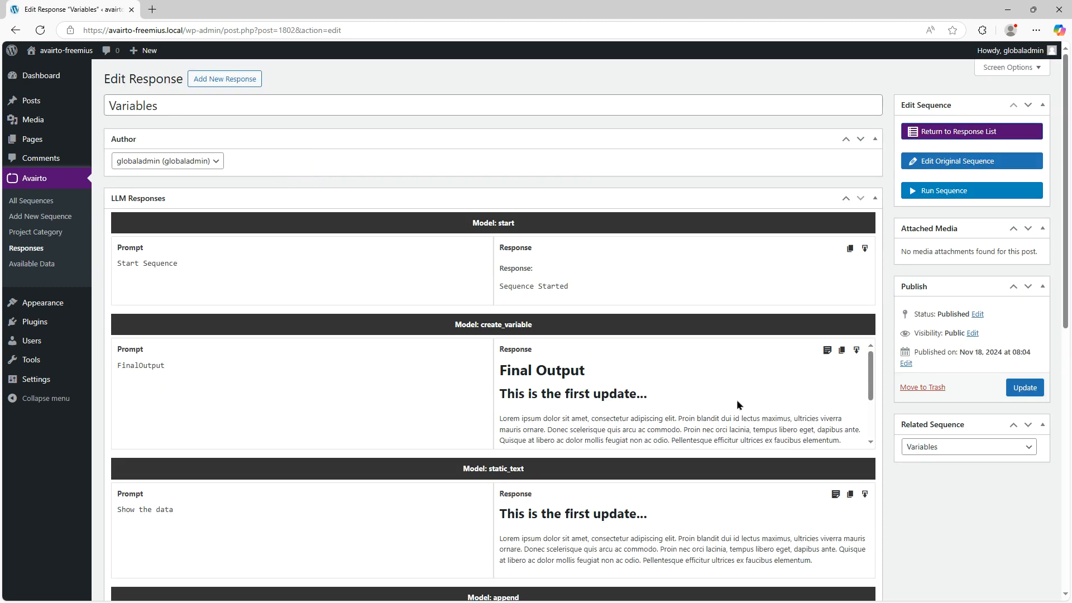
Examine the FinalOutput response of the create_variable model, comparing its heading and appended updates with the other node responses
scroll(245, 307, down, 2)
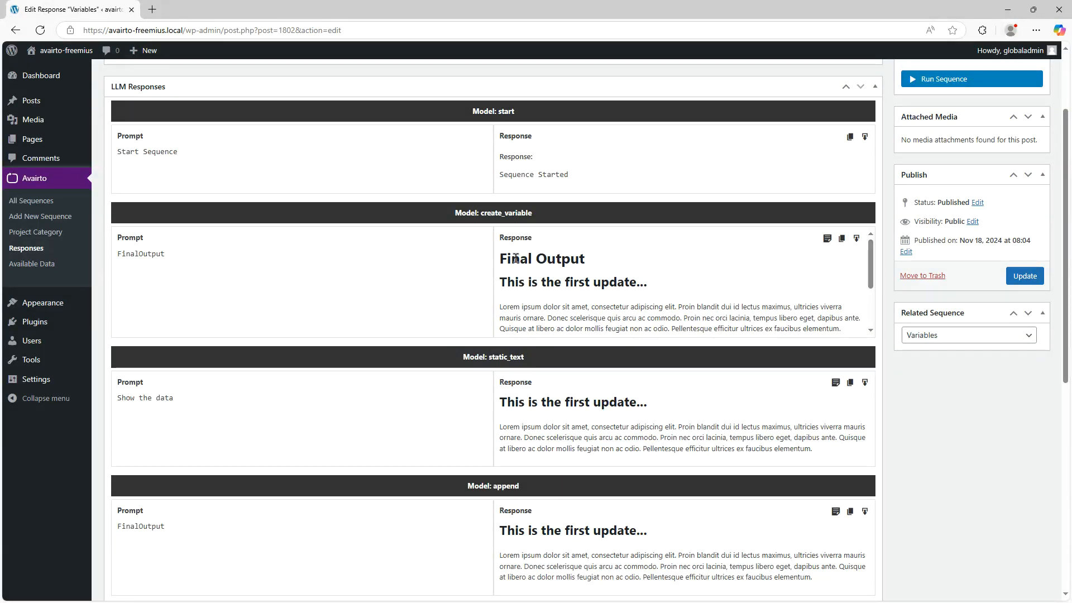
mouse_move(869, 250)
mouse_down()
mouse_move(876, 305)
mouse_move(876, 237)
mouse_move(888, 340)
mouse_move(885, 247)
mouse_up()
scroll(697, 279, up, 2)
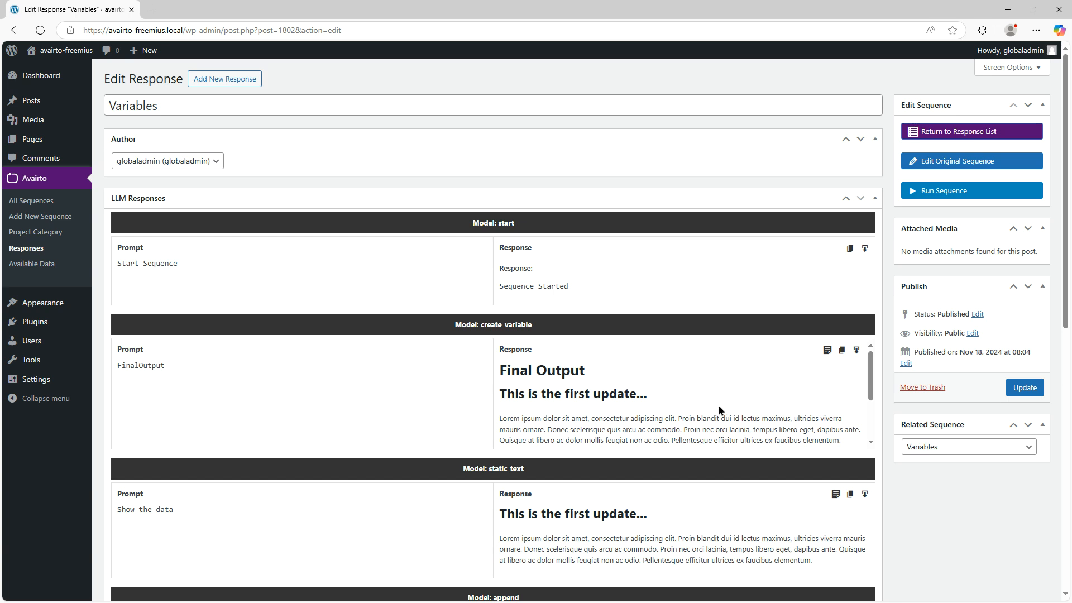
scroll(718, 409, down, 3)
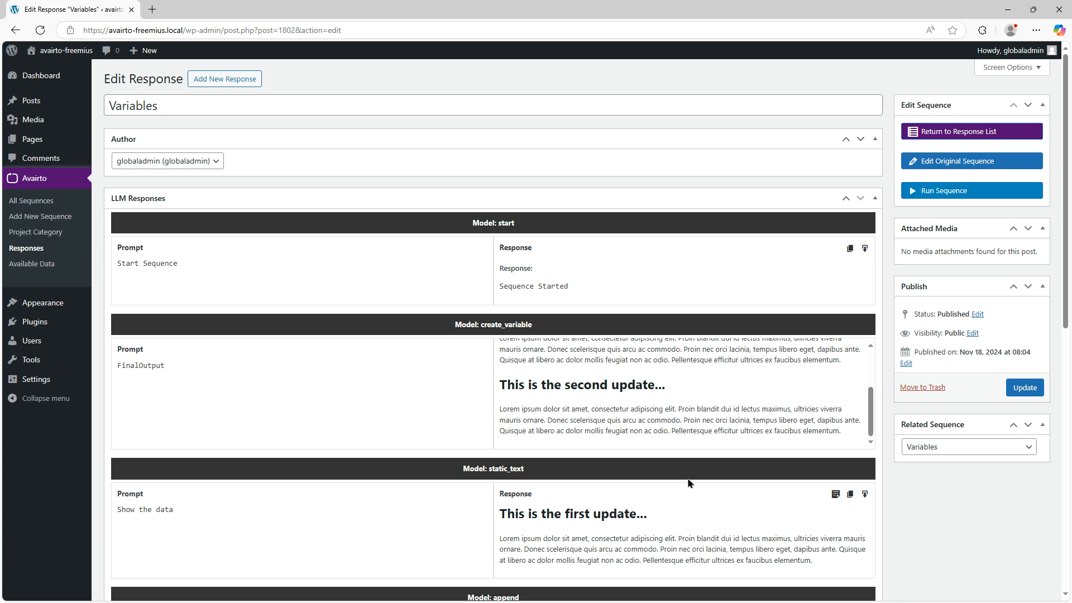
scroll(675, 426, up, 5)
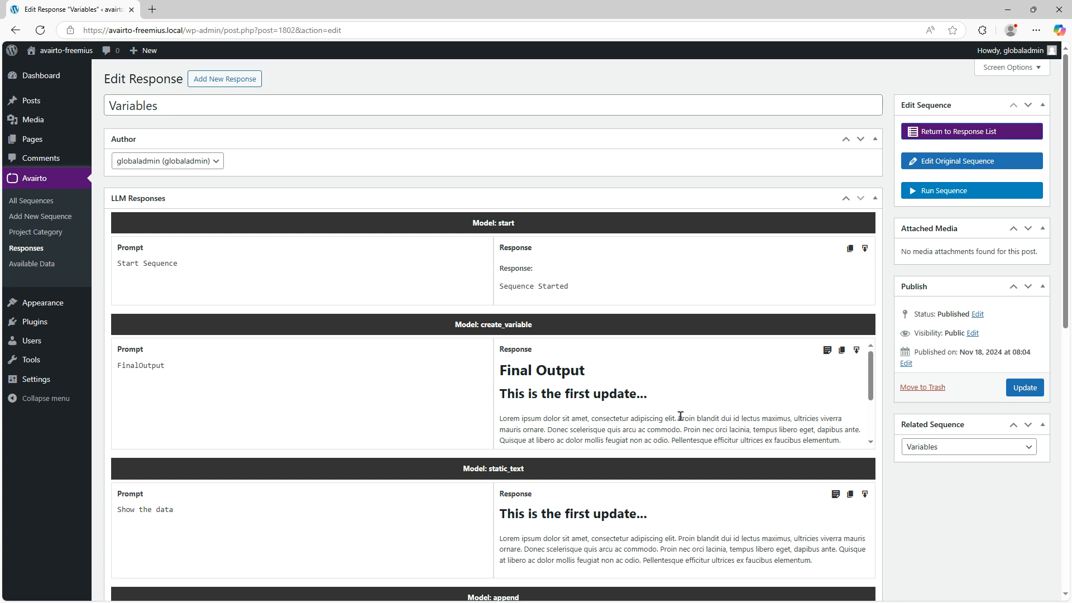
scroll(680, 417, down, 1)
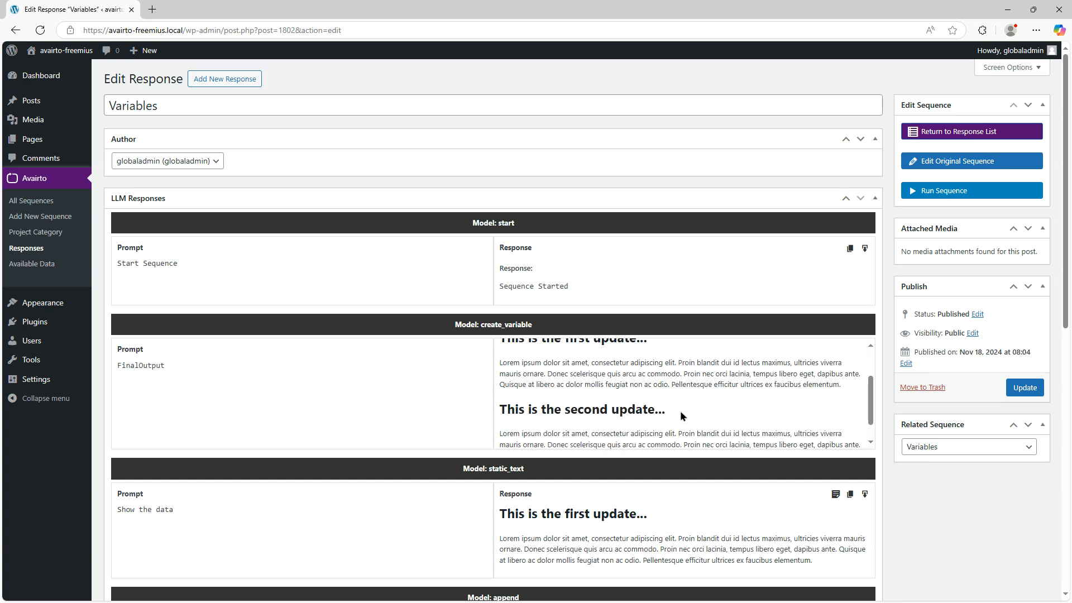
scroll(680, 416, up, 1)
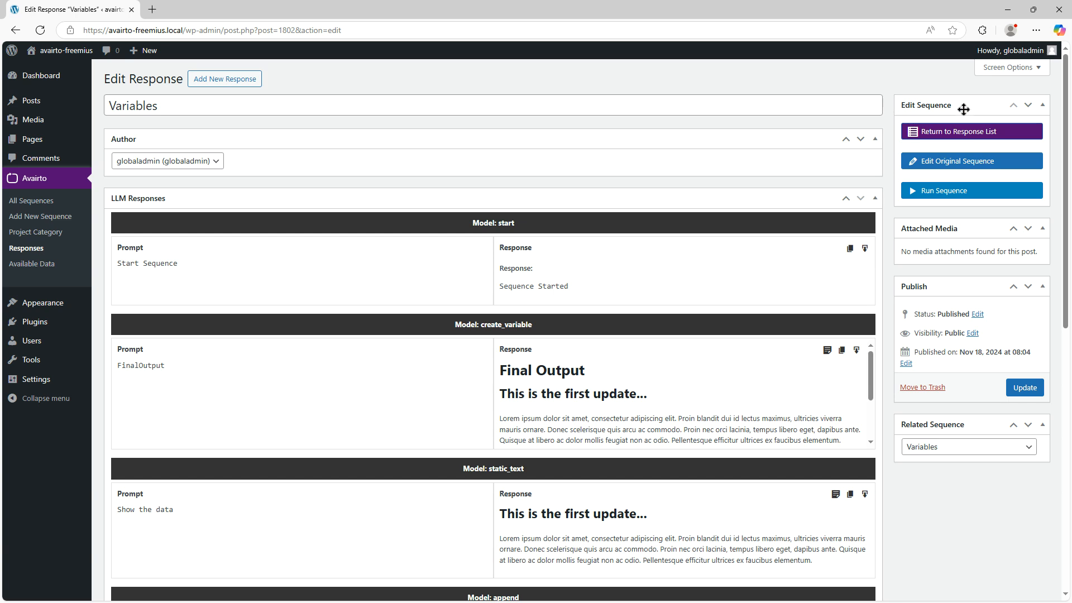
Return to the original Variables sequence and set its Avairto Play shortcode action to Do Both
click(954, 160)
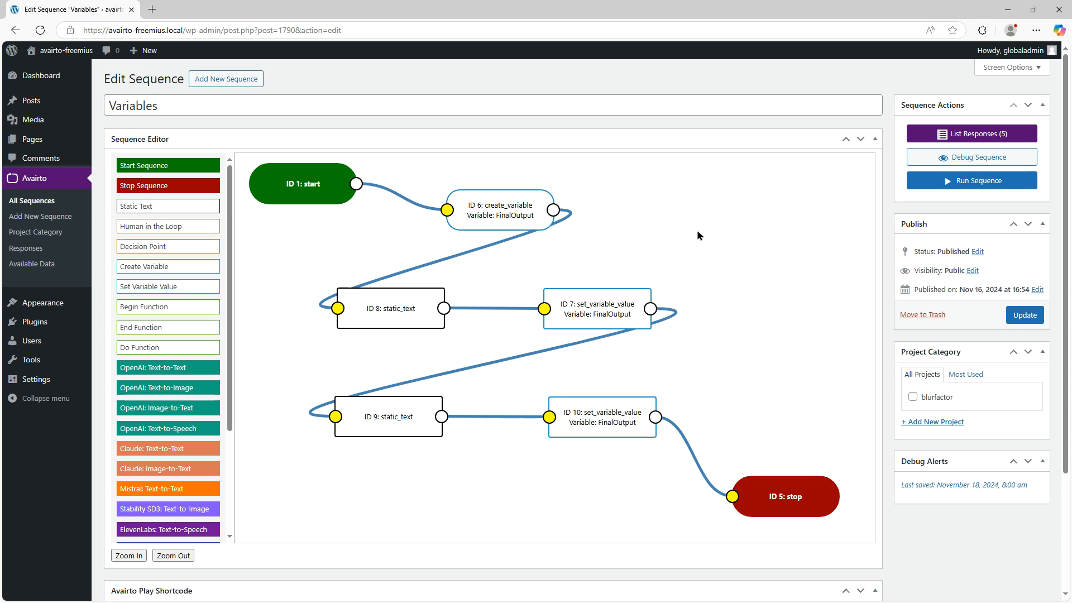
scroll(710, 220, down, 3)
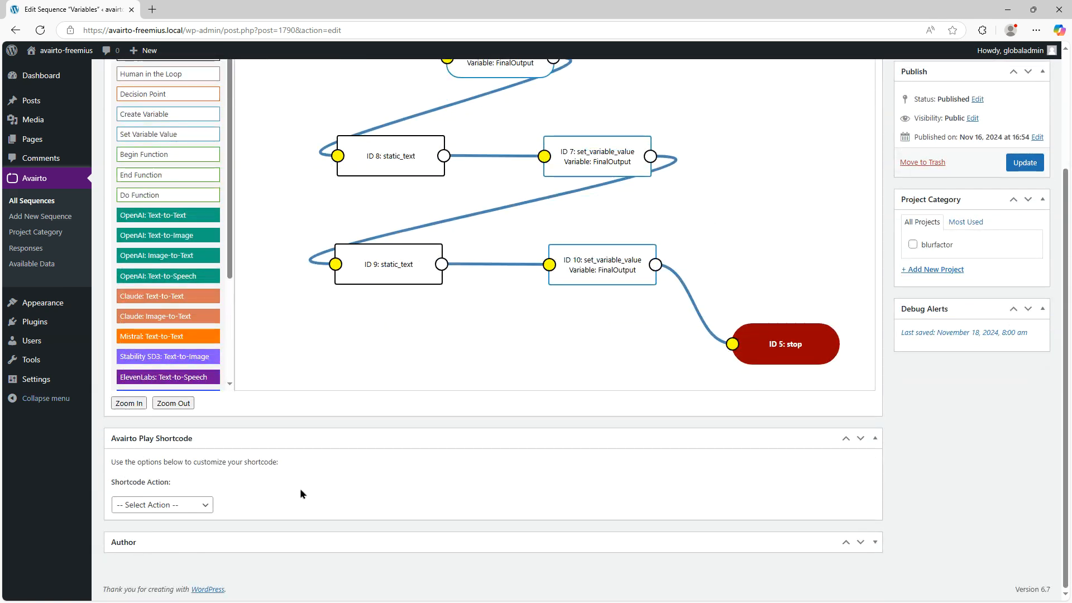
click(184, 507)
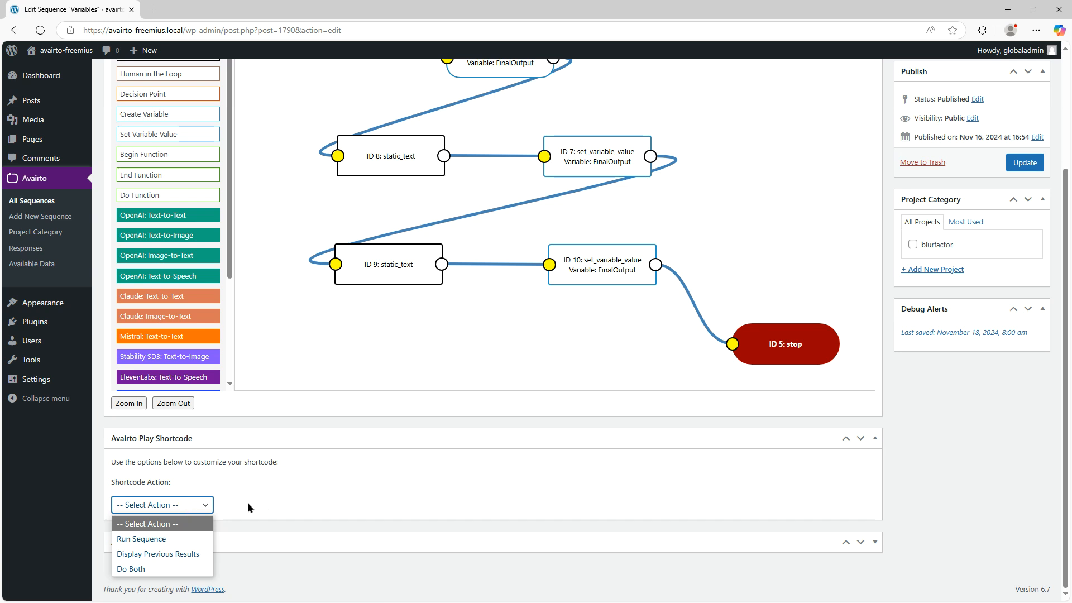
click(193, 508)
click(180, 508)
click(145, 569)
scroll(434, 469, down, 2)
scroll(435, 470, down, 1)
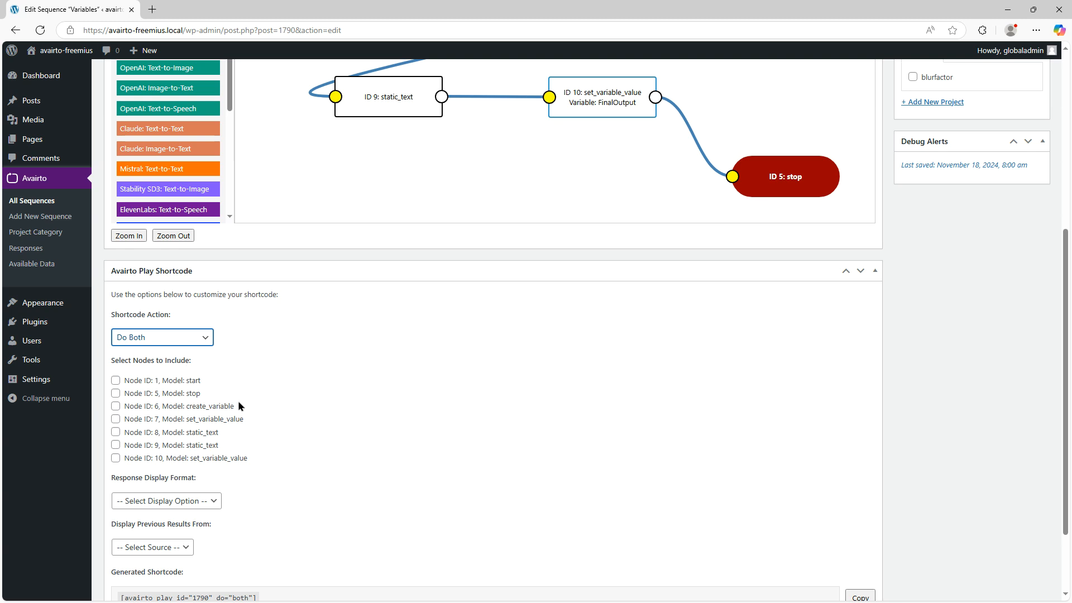
Configure the play shortcode for create_variable node 6 with Response Only display and previous results from All Users, and copy the generated shortcode
click(116, 409)
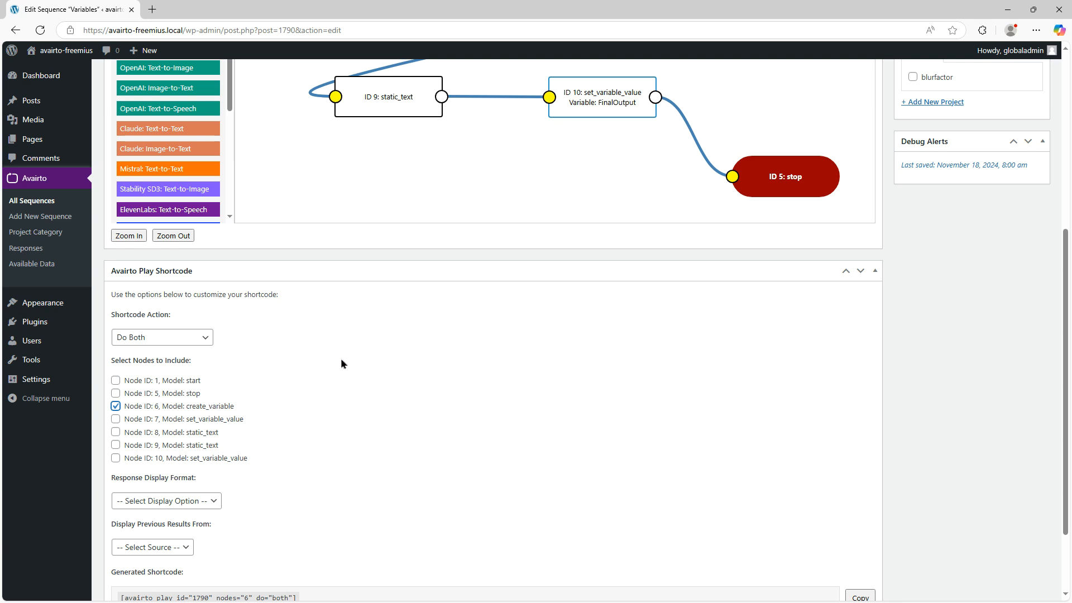
scroll(340, 363, down, 2)
click(187, 405)
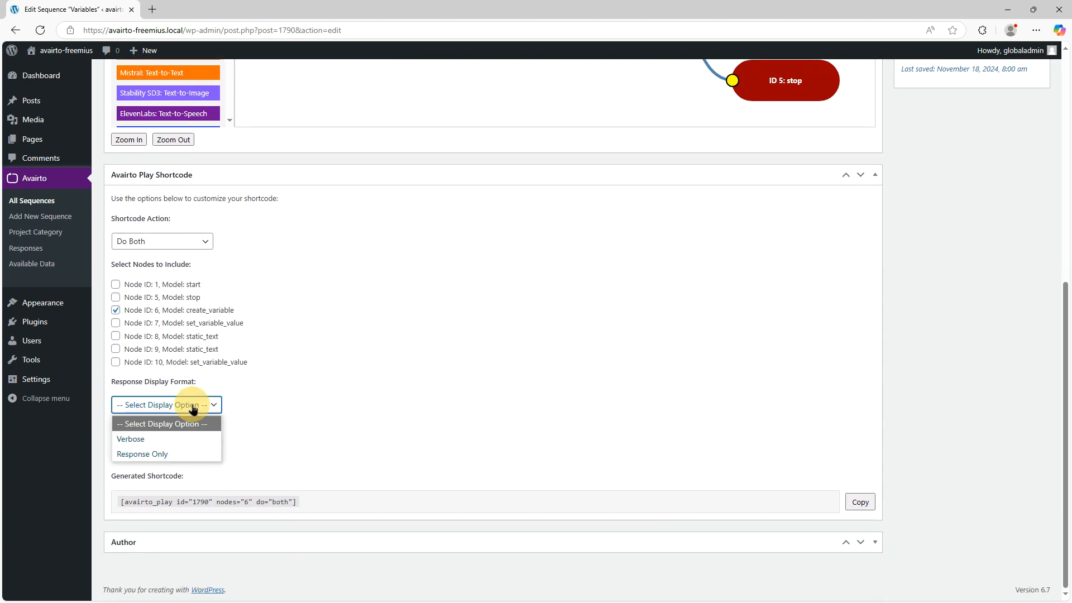
click(177, 453)
click(169, 452)
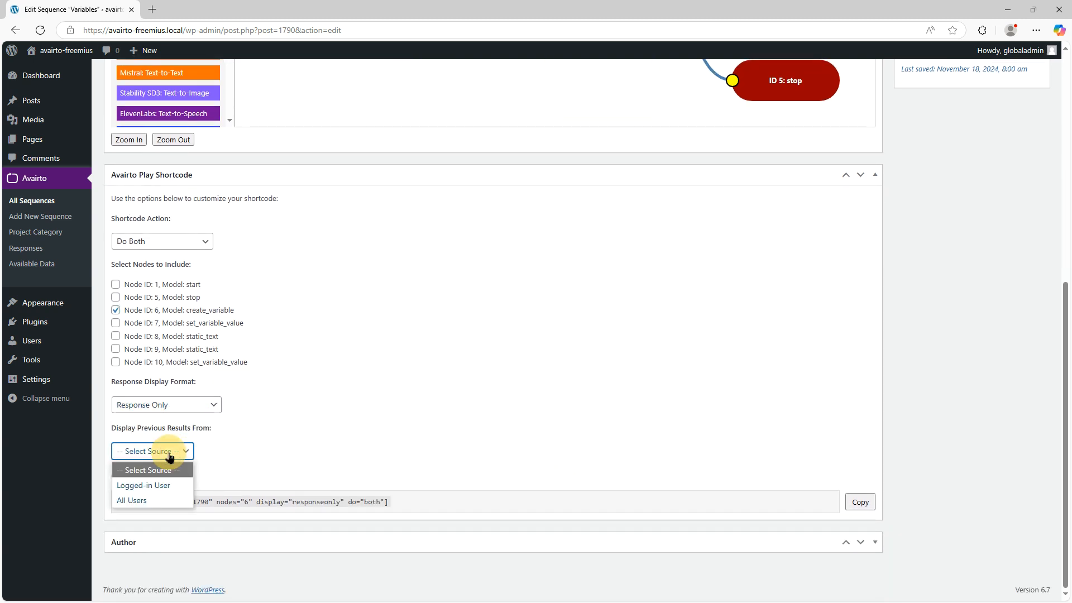
click(161, 504)
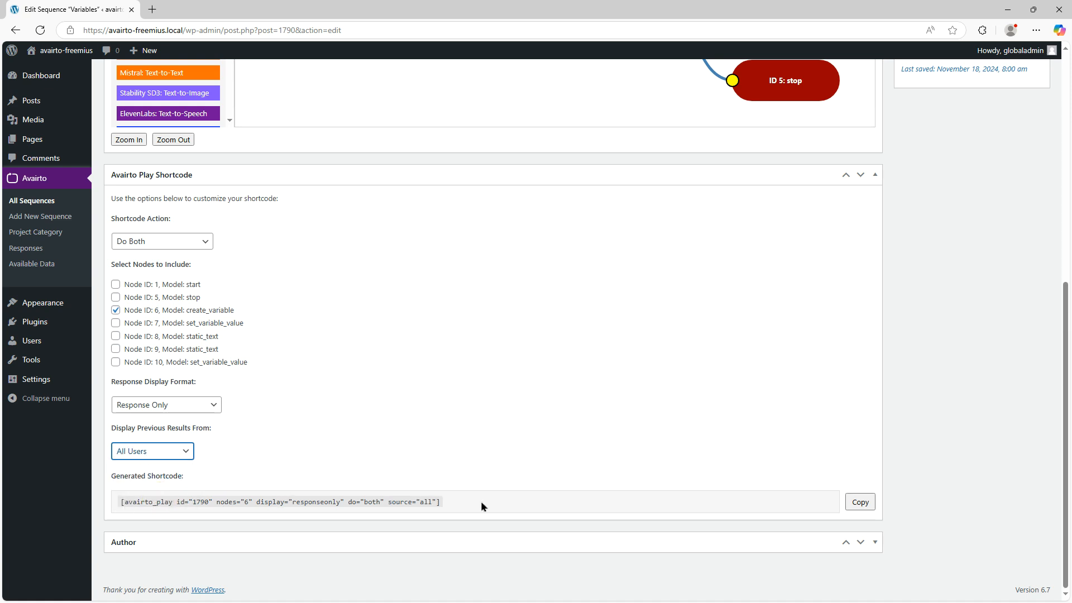
click(860, 504)
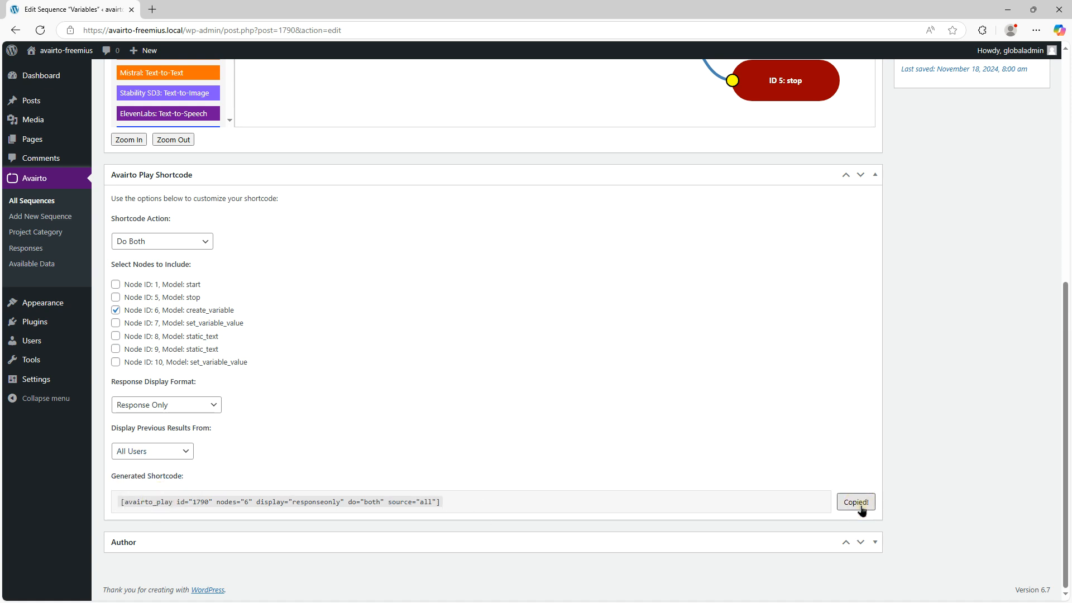
Create a new blank WordPress page without a pattern and title it Variables
scroll(323, 343, up, 8)
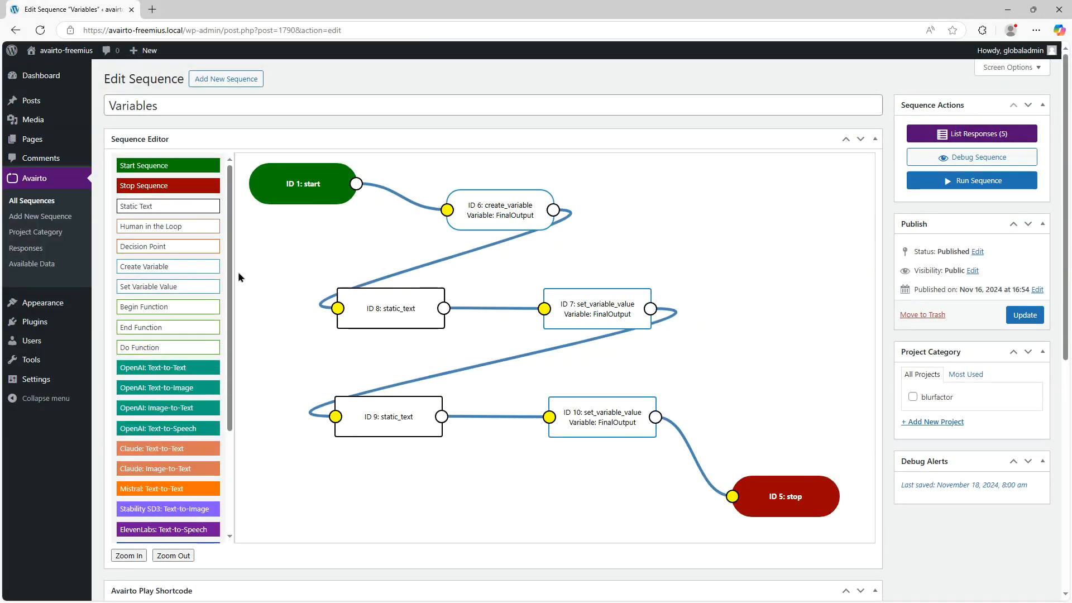
click(34, 139)
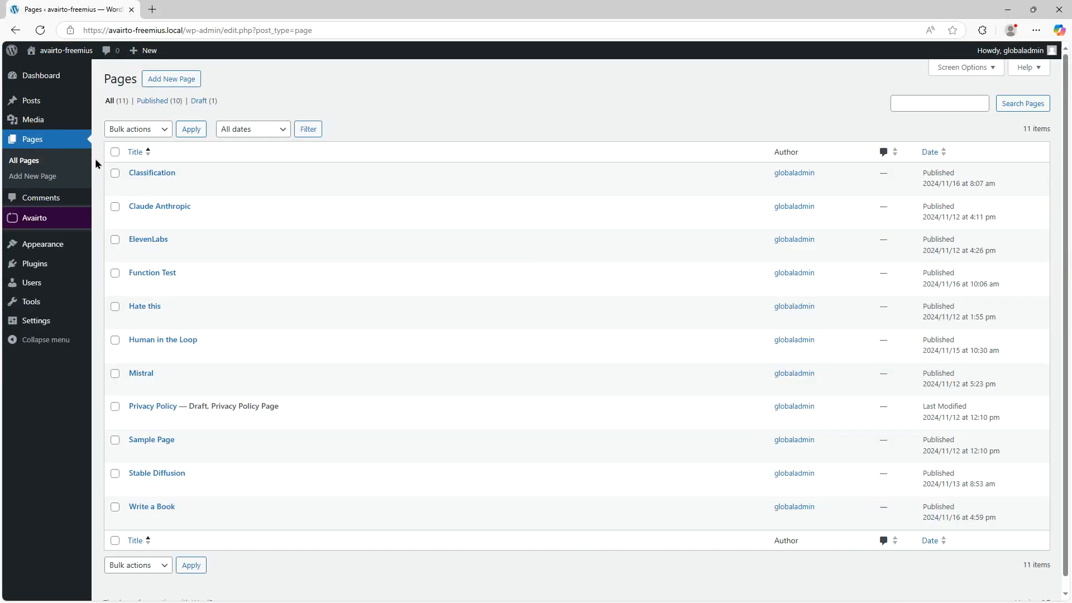
click(184, 81)
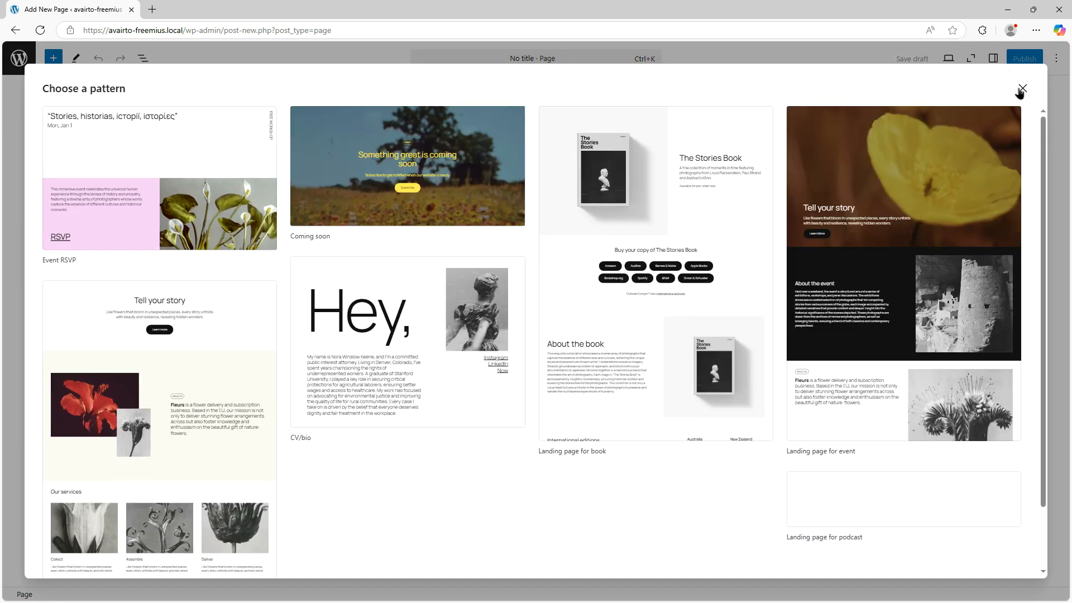
click(1023, 88)
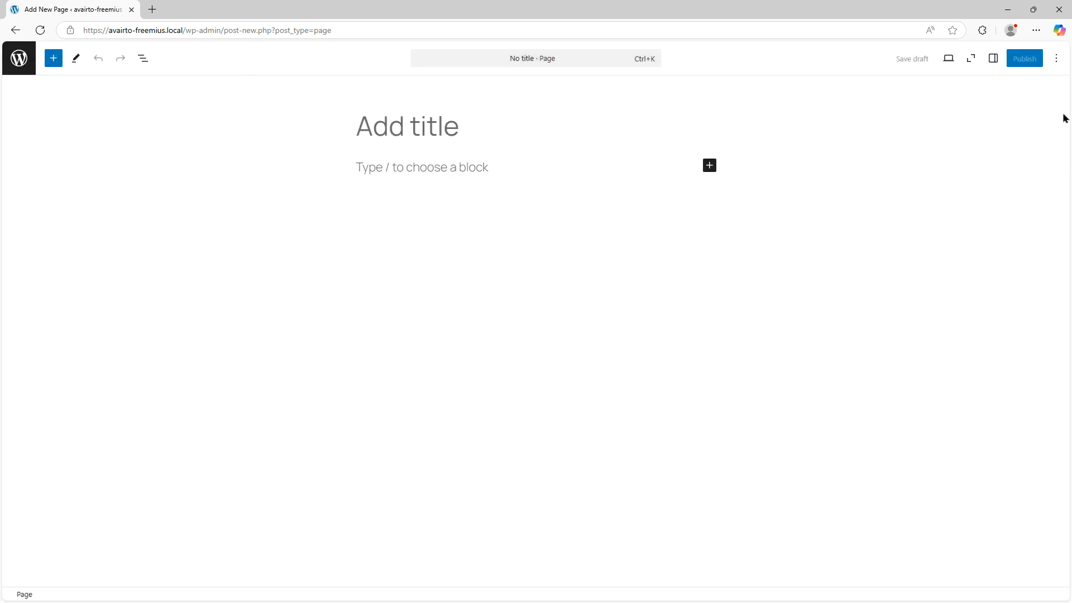
click(441, 133)
text(Variables)
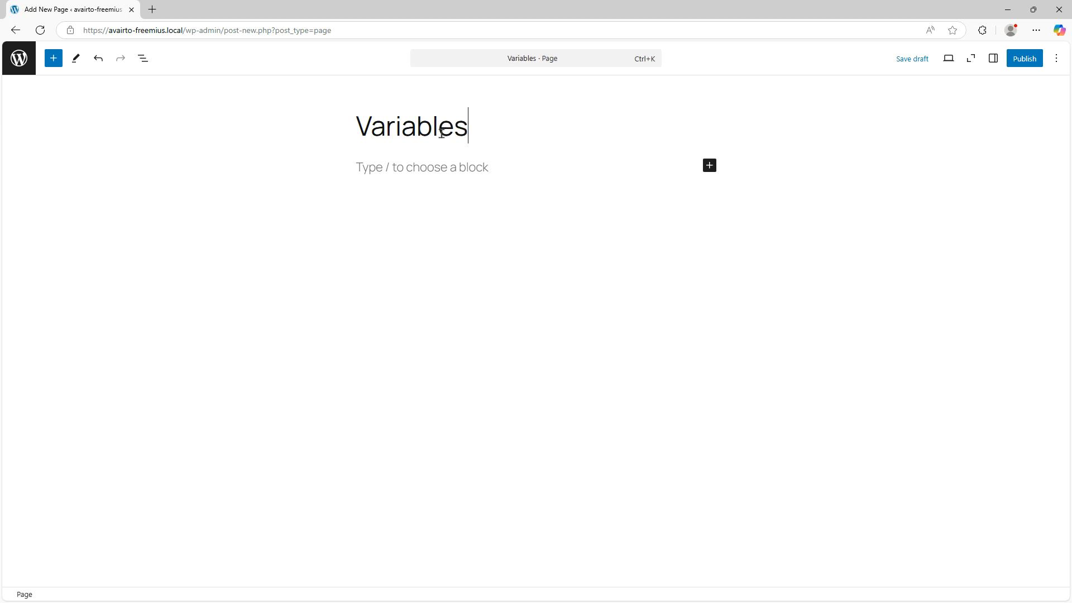
Paste the copied avairto_play shortcode into the body of the Variables page and publish the page
click(451, 171)
key(ctrl+v)
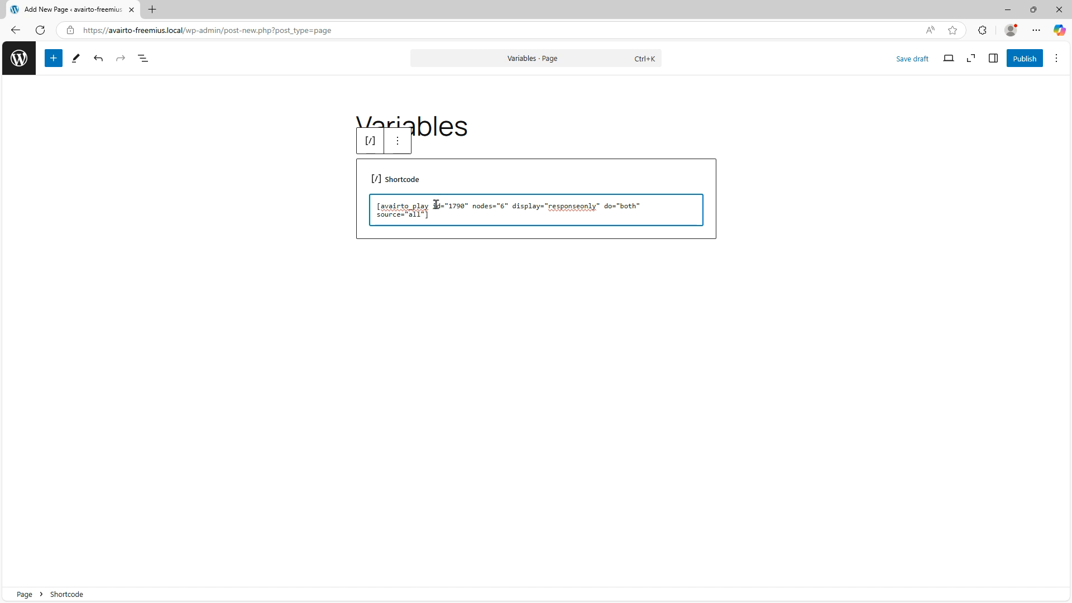
click(1027, 60)
click(1017, 63)
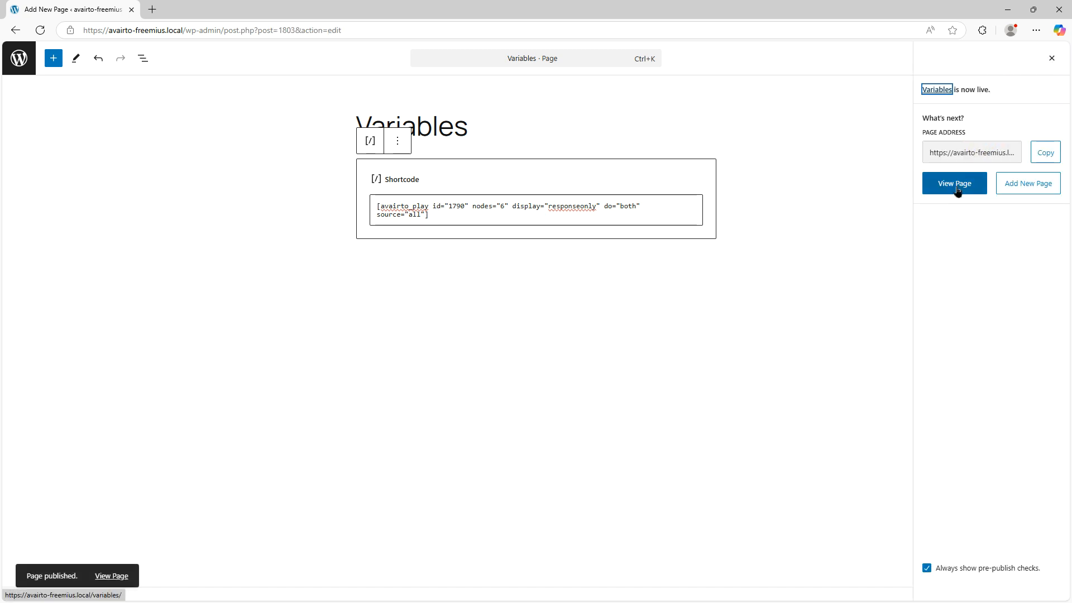
View the published Variables page and start the sequence from it
click(956, 184)
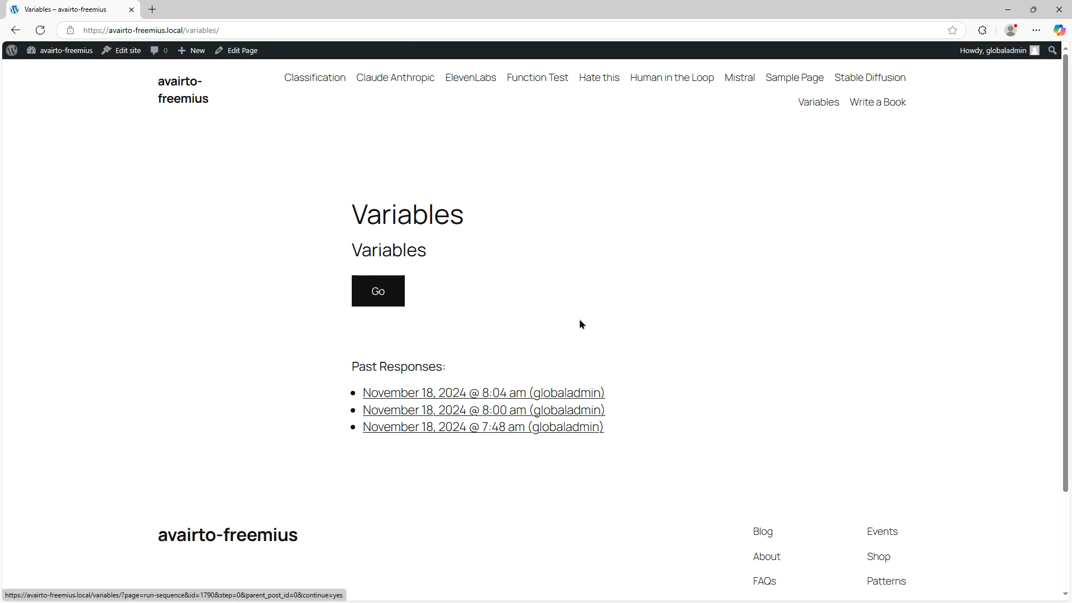
click(395, 296)
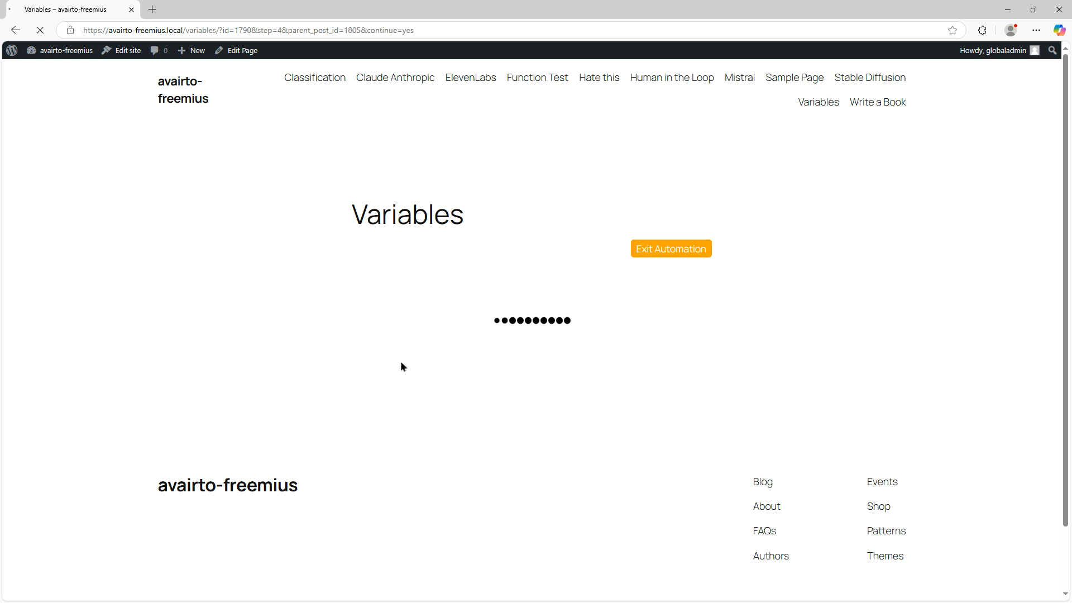
Examine the sequence output on the published page, from the Final Output heading through both appended updates
scroll(758, 360, down, 6)
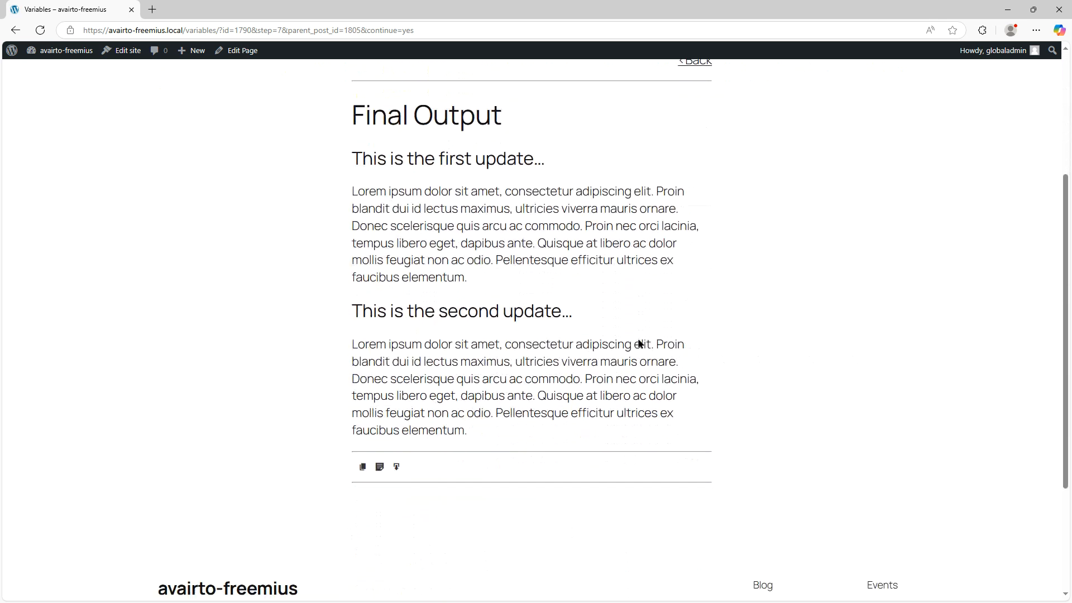
scroll(637, 340, up, 3)
scroll(413, 287, up, 2)
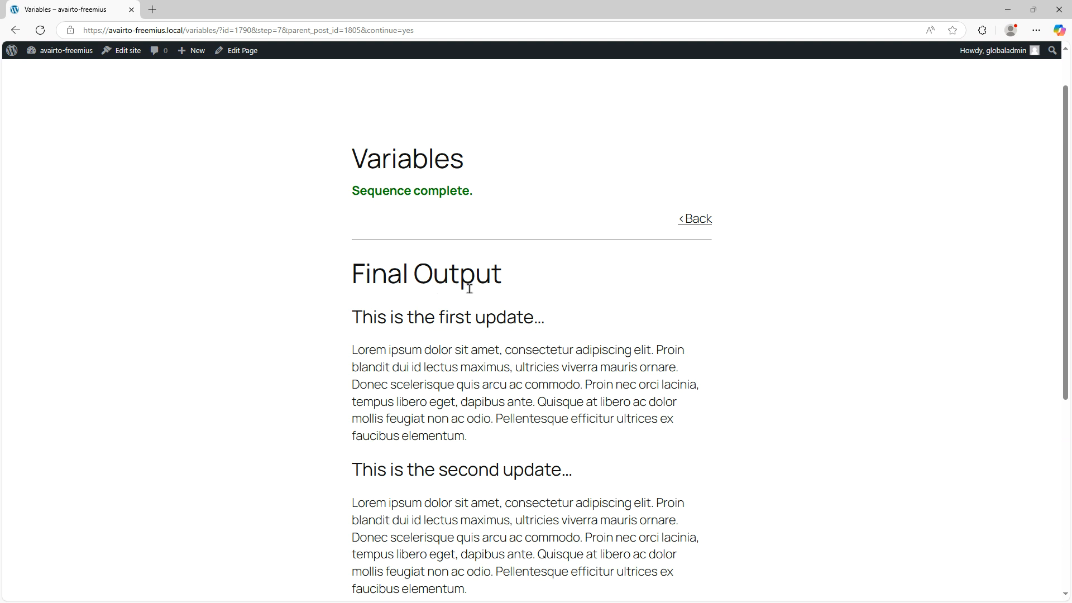
scroll(527, 308, down, 2)
scroll(564, 413, down, 2)
scroll(572, 399, up, 4)
scroll(578, 387, down, 2)
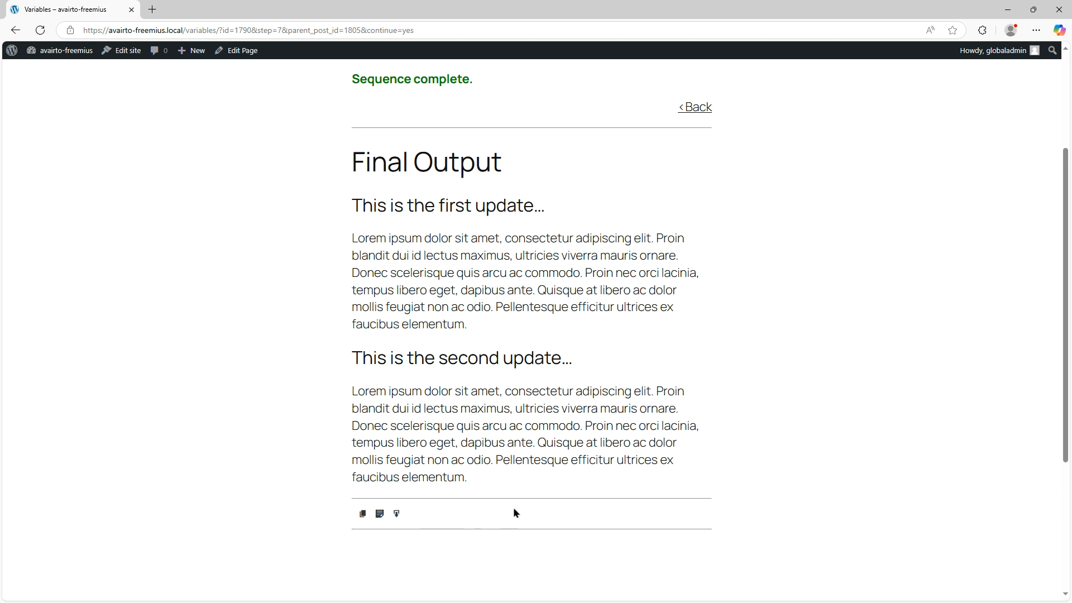
scroll(514, 508, up, 3)
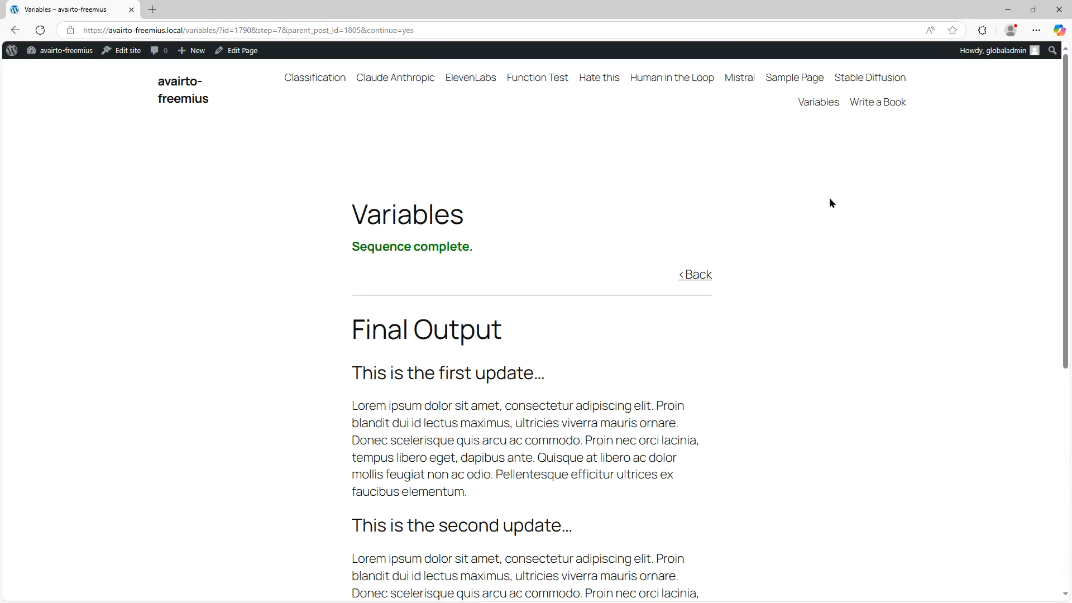